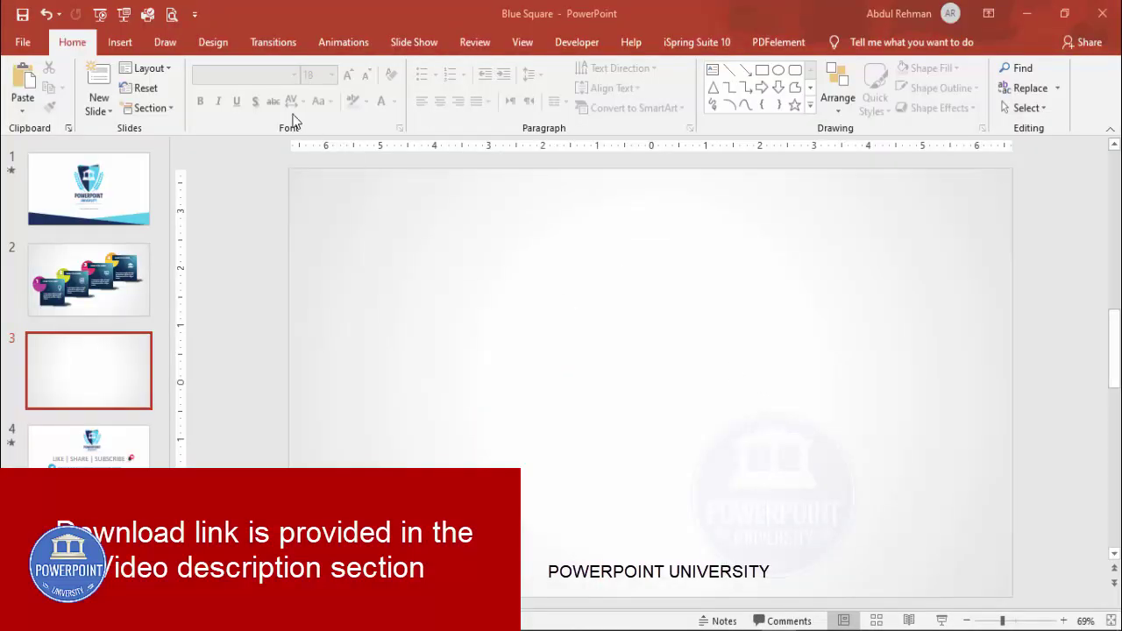
# Draw a rectangle and size it to 2.75 × 2.75 inches.
pyautogui.click(120, 44)
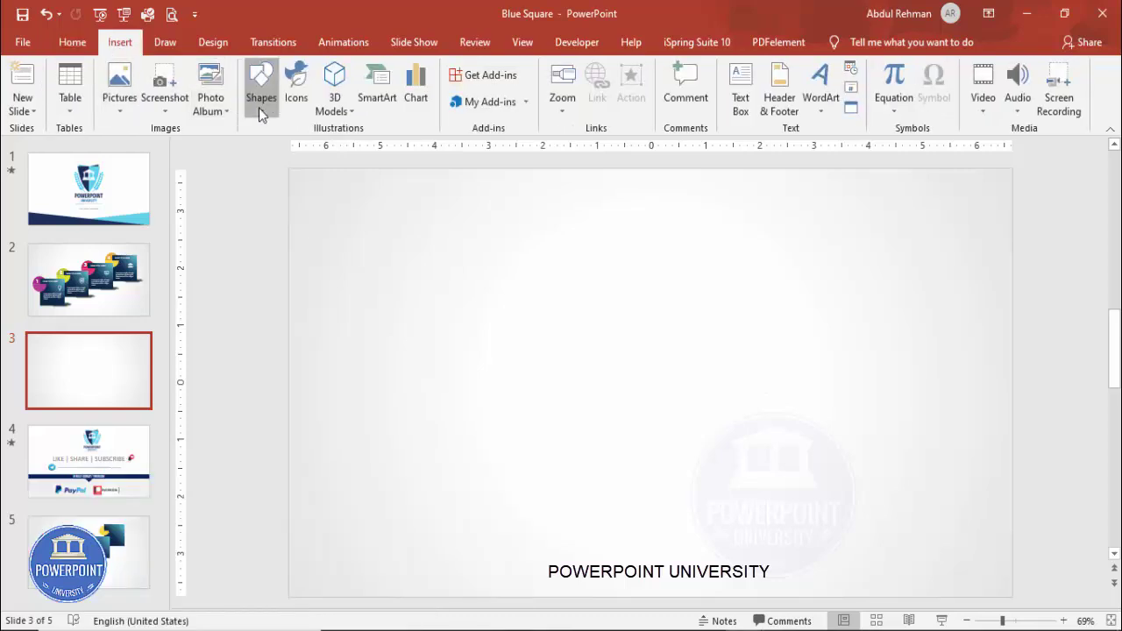
pyautogui.click(260, 98)
pyautogui.click(255, 239)
pyautogui.moveTo(447, 299); pyautogui.dragTo(602, 464)
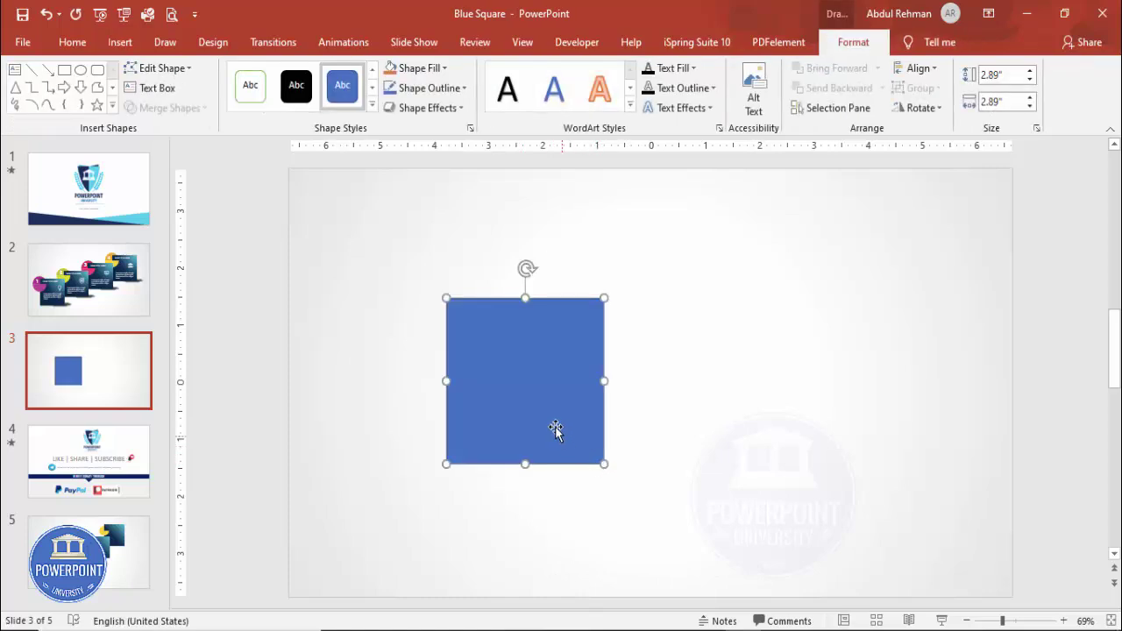
pyautogui.click(1005, 77)
pyautogui.write('2')
pyautogui.click(1008, 102)
pyautogui.write('2.75')
pyautogui.press('Return')
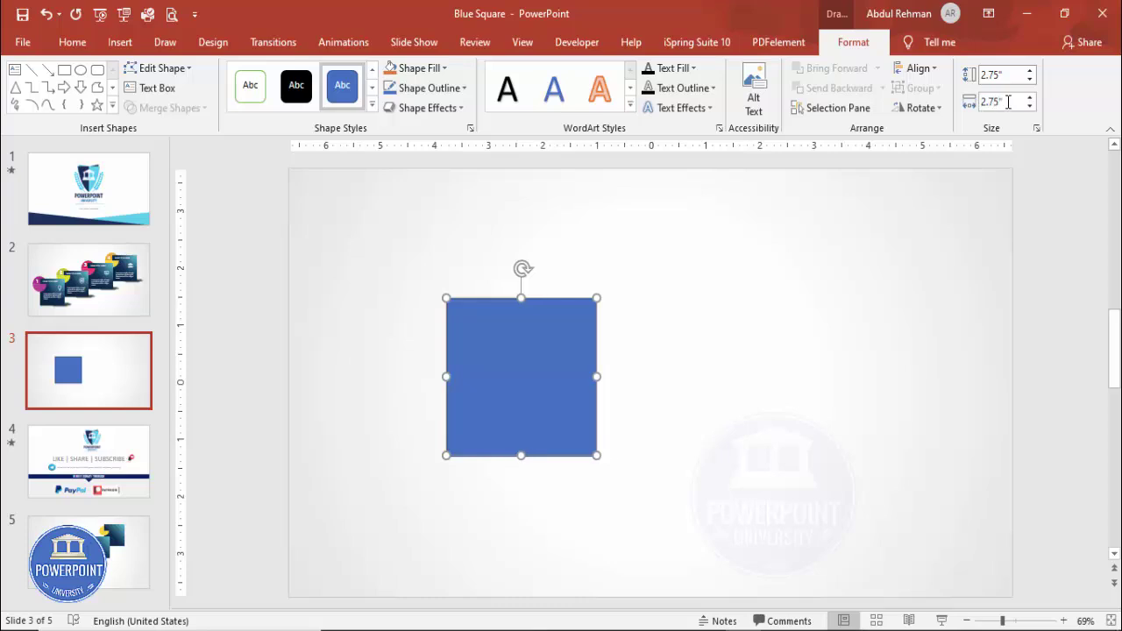
# Remove the square's outline.
pyautogui.click(441, 94)
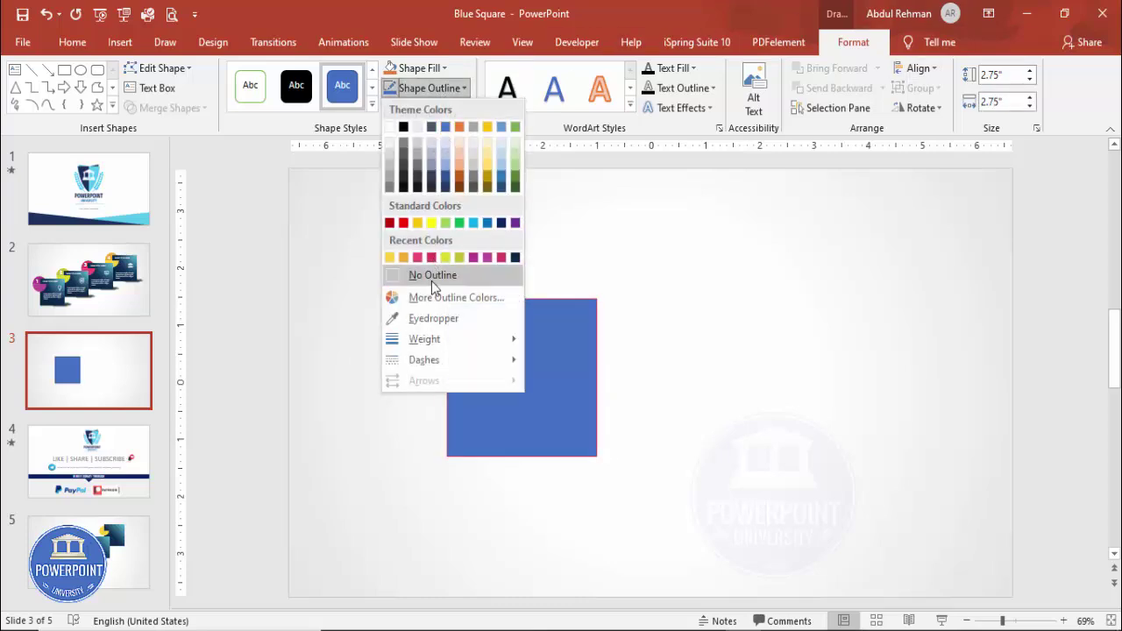
pyautogui.click(438, 275)
pyautogui.click(688, 275)
# Turn on the slide guides and move the square left of centre.
pyautogui.click(522, 42)
pyautogui.click(350, 108)
pyautogui.moveTo(573, 319); pyautogui.dragTo(450, 306)
pyautogui.click(564, 280)
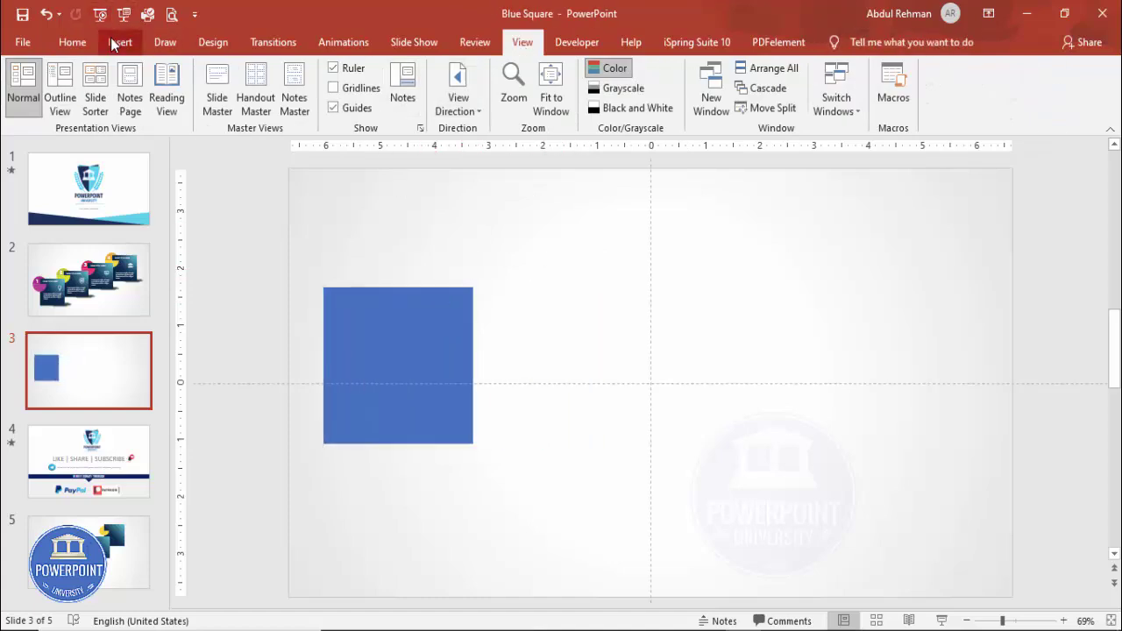
# Draw a 1.36-inch circle near the slide centre with no outline.
pyautogui.click(120, 42)
pyautogui.click(261, 87)
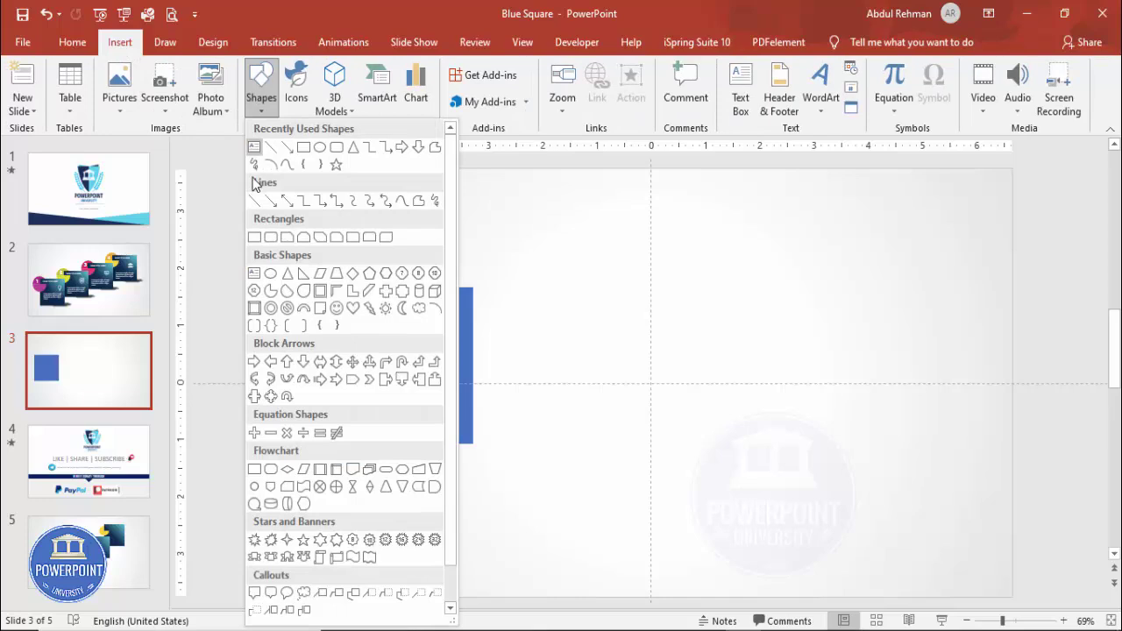
pyautogui.click(271, 290)
pyautogui.moveTo(617, 342); pyautogui.dragTo(671, 415)
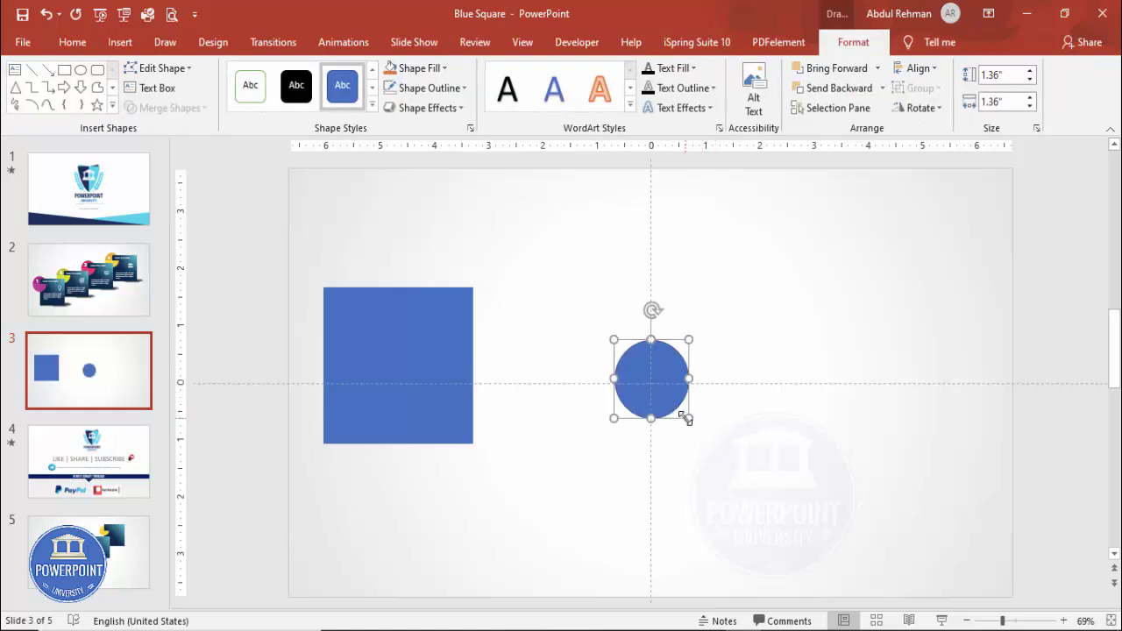
pyautogui.moveTo(684, 421); pyautogui.dragTo(689, 420)
pyautogui.click(457, 92)
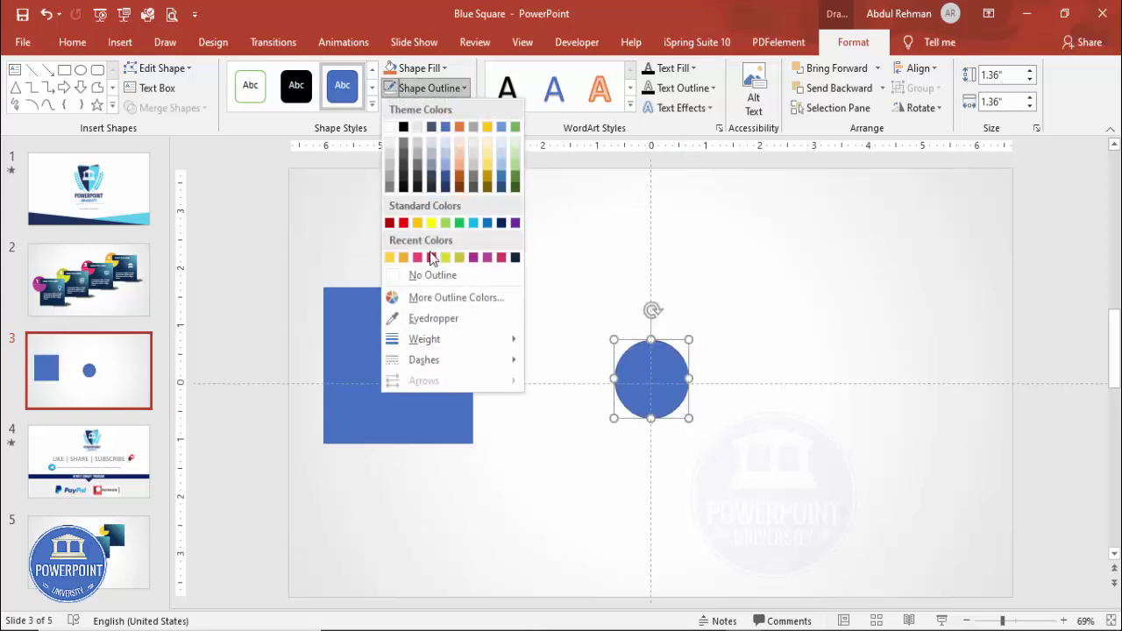
pyautogui.click(441, 277)
# Align the circle to the horizontal and vertical centre of the slide.
pyautogui.click(917, 69)
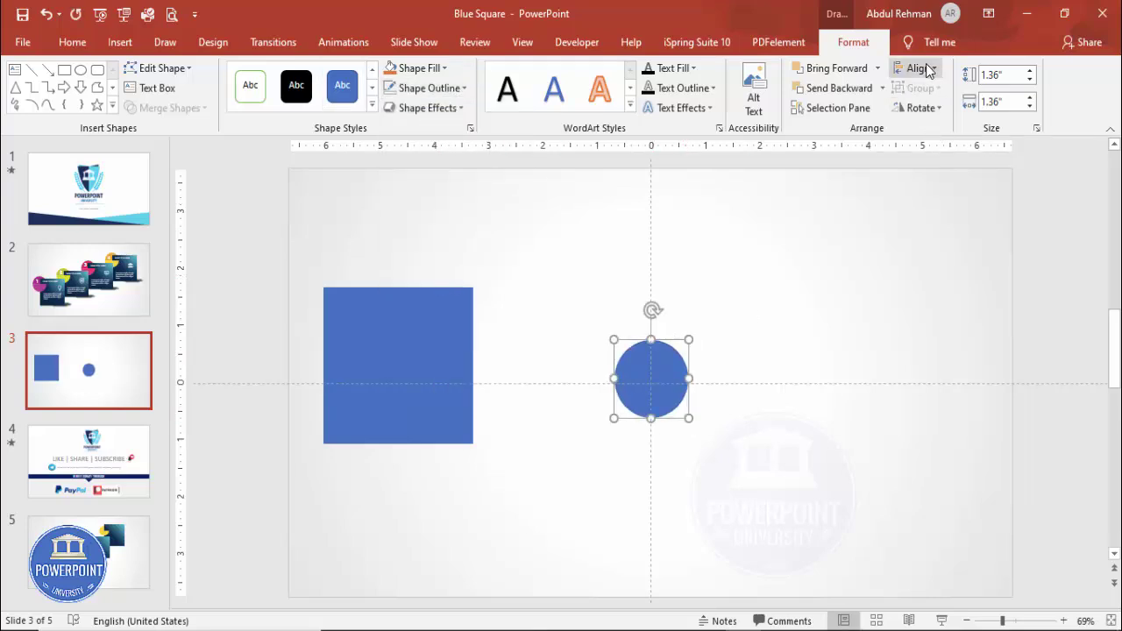
pyautogui.click(926, 111)
pyautogui.click(917, 69)
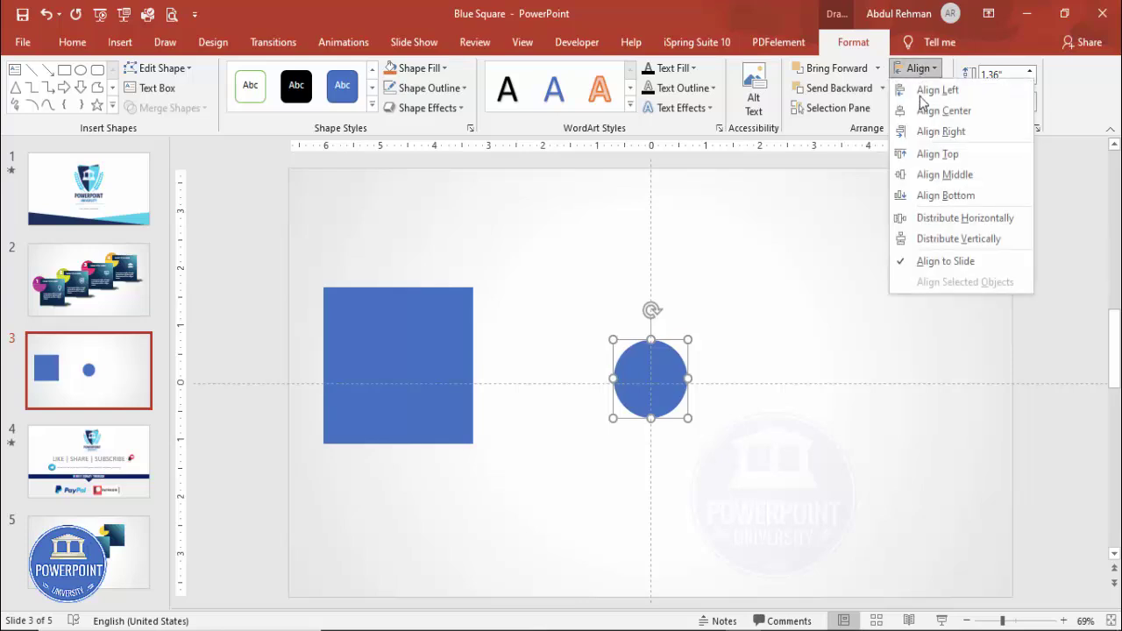
pyautogui.click(944, 175)
pyautogui.click(799, 259)
pyautogui.click(133, 47)
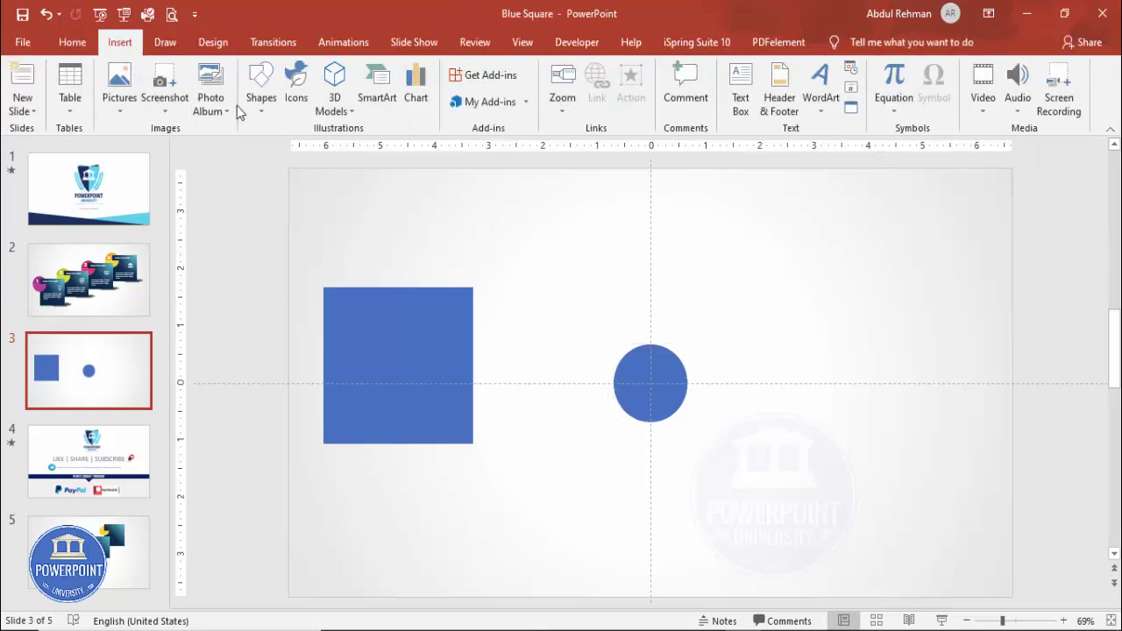
# Draw a rectangle over the circle's lower half and Intersect the two shapes.
pyautogui.click(261, 88)
pyautogui.click(254, 238)
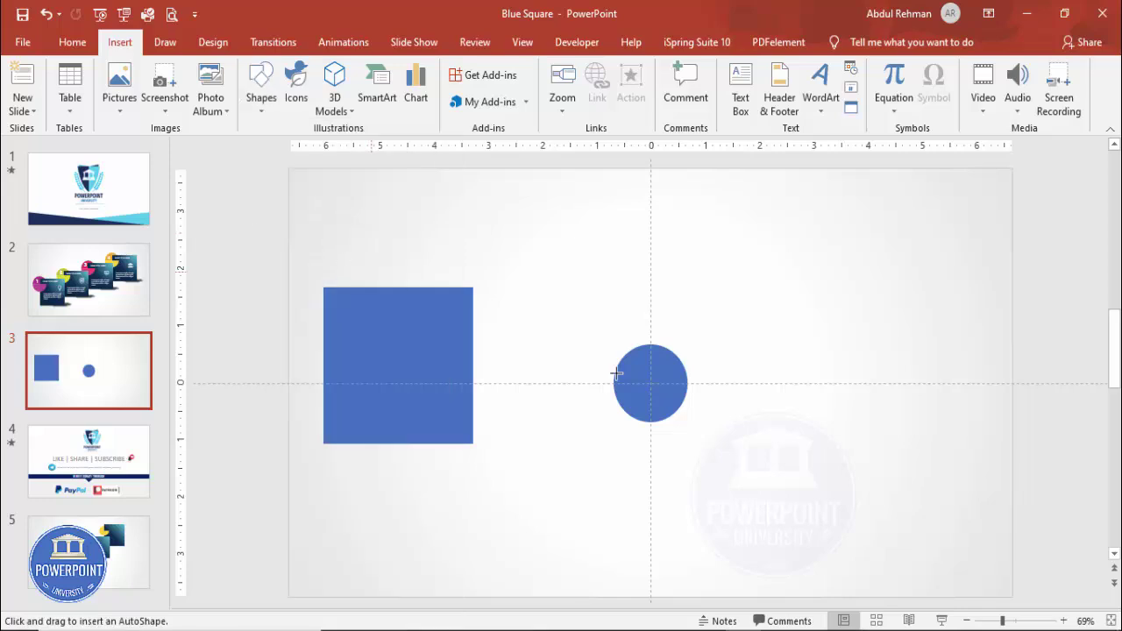
pyautogui.moveTo(569, 383); pyautogui.dragTo(742, 444)
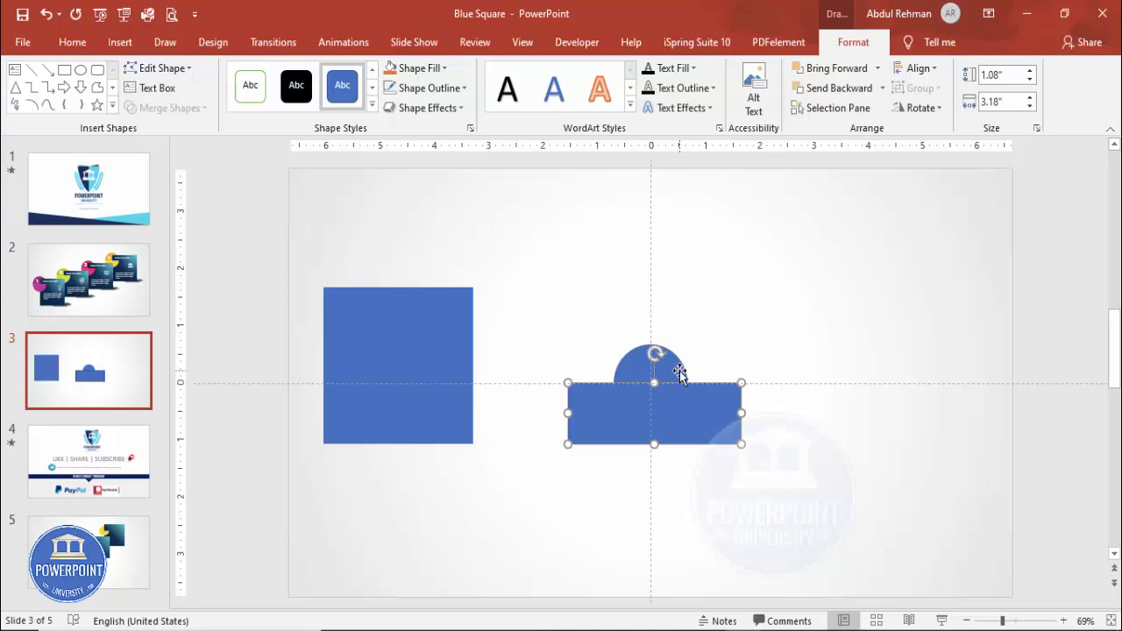
pyautogui.keyDown('shift'); pyautogui.click(679, 373); pyautogui.keyUp('shift')
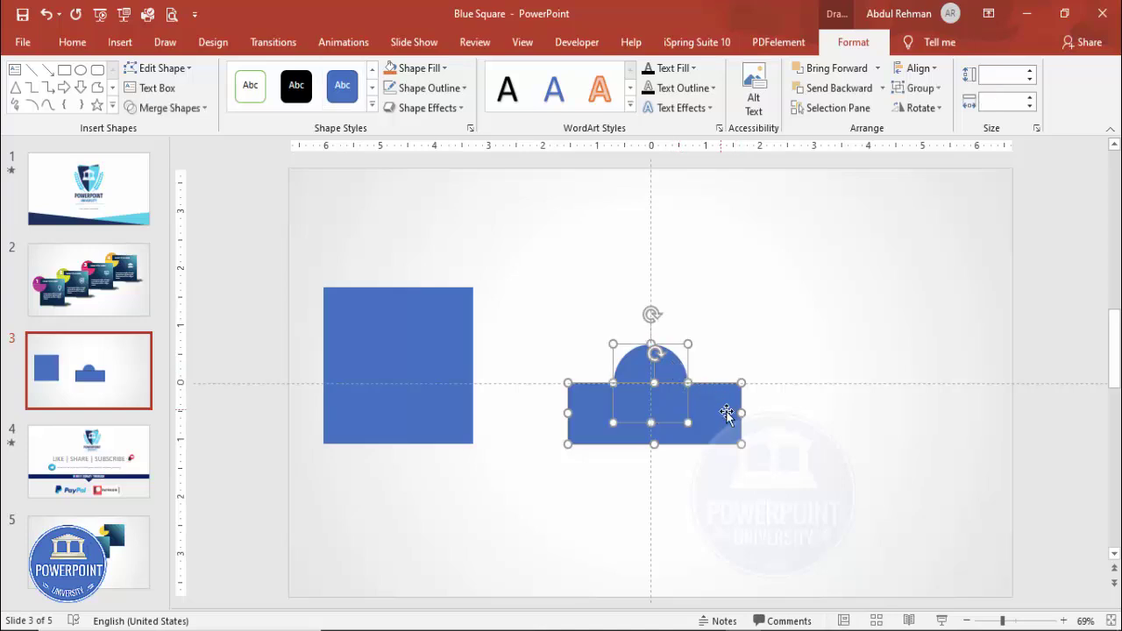
pyautogui.click(200, 109)
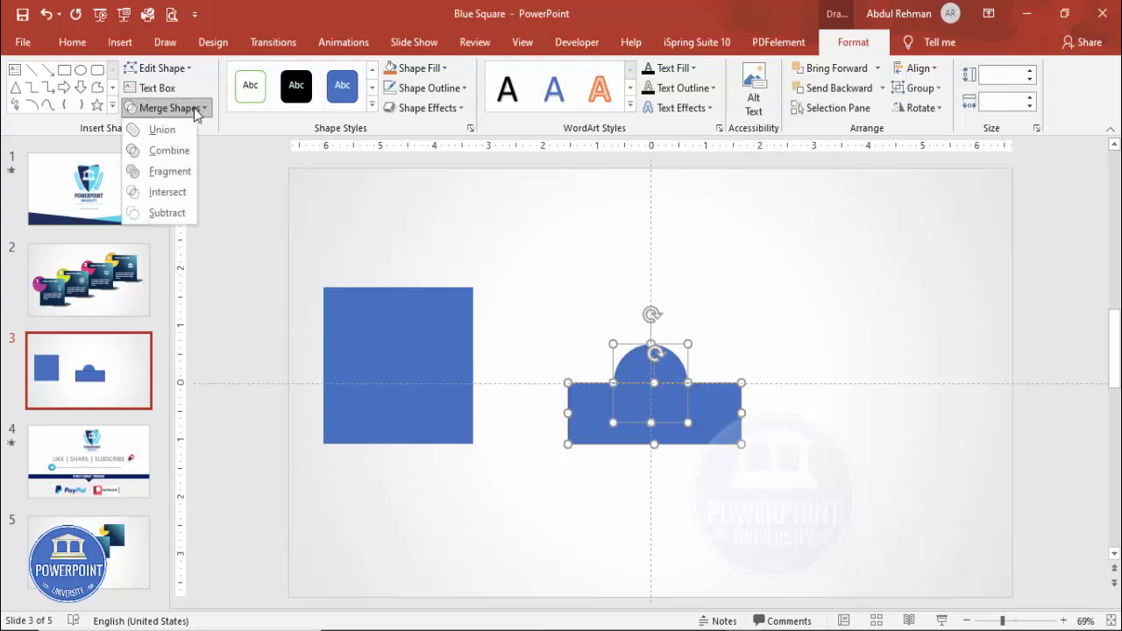
pyautogui.click(175, 193)
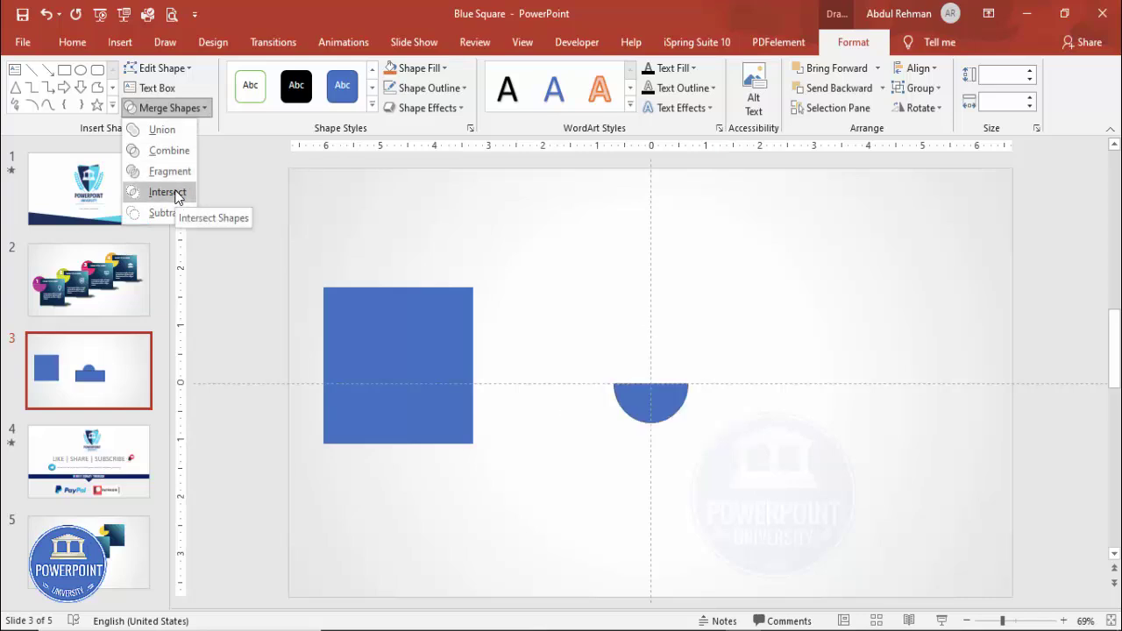
pyautogui.click(177, 195)
# Fill the semicircle with a yellow from the Standard colour palette.
pyautogui.click(430, 89)
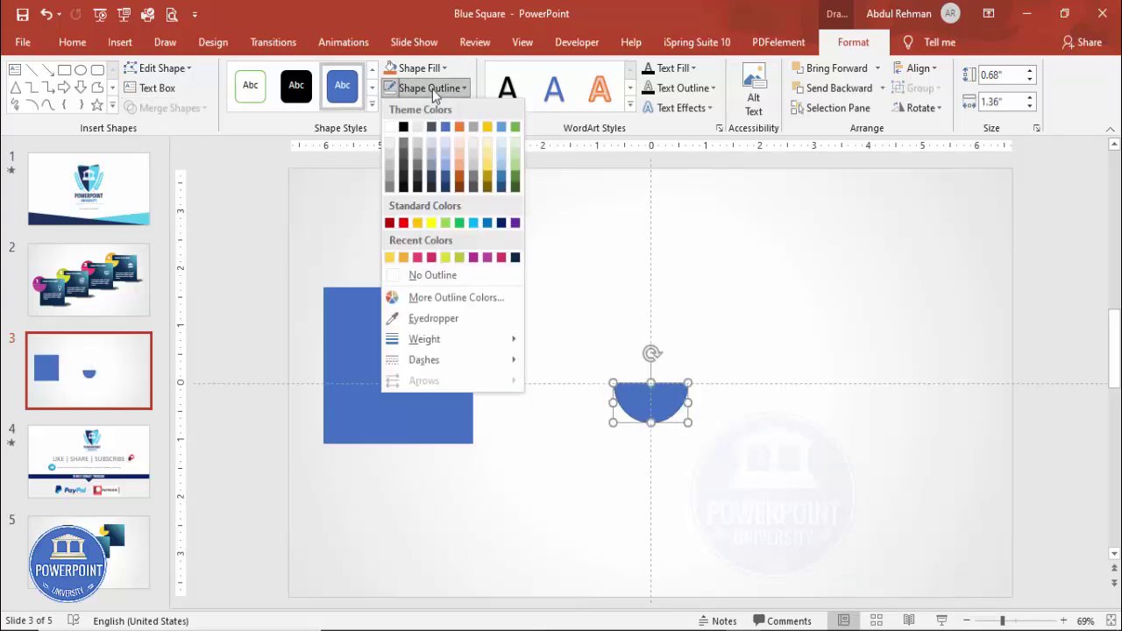
pyautogui.click(433, 70)
pyautogui.click(433, 70)
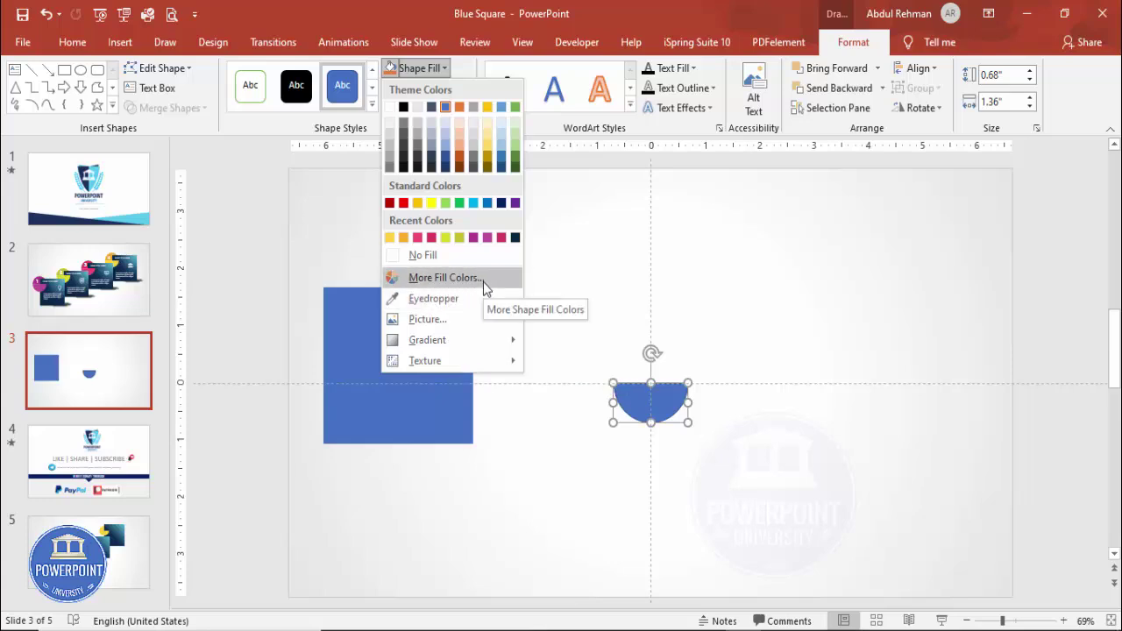
pyautogui.click(483, 282)
pyautogui.click(459, 172)
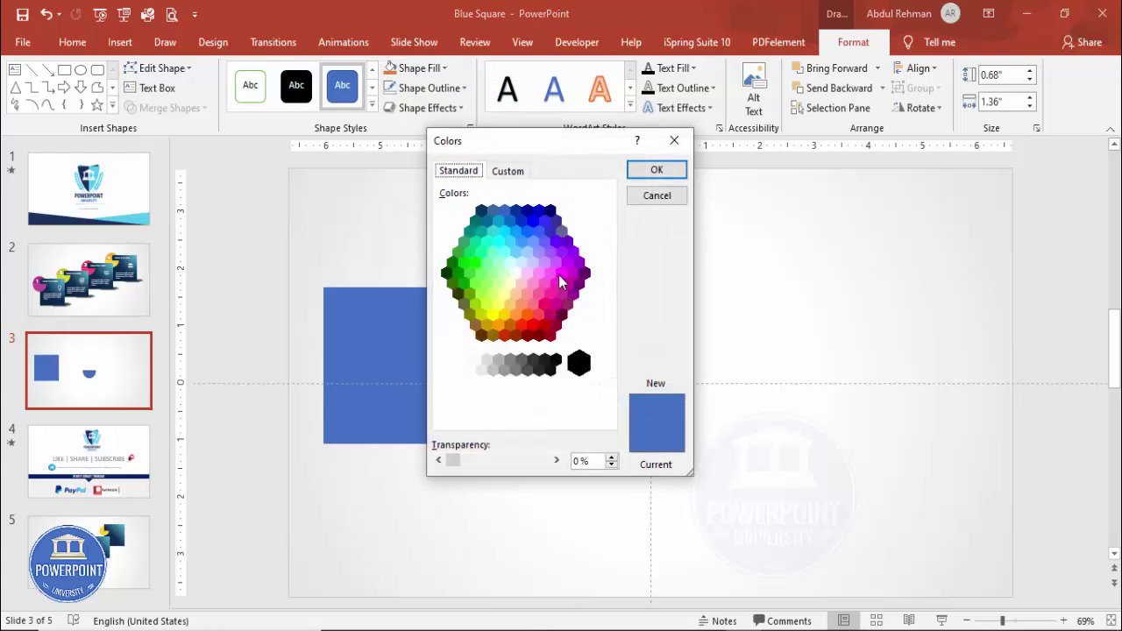
pyautogui.click(504, 315)
pyautogui.click(656, 171)
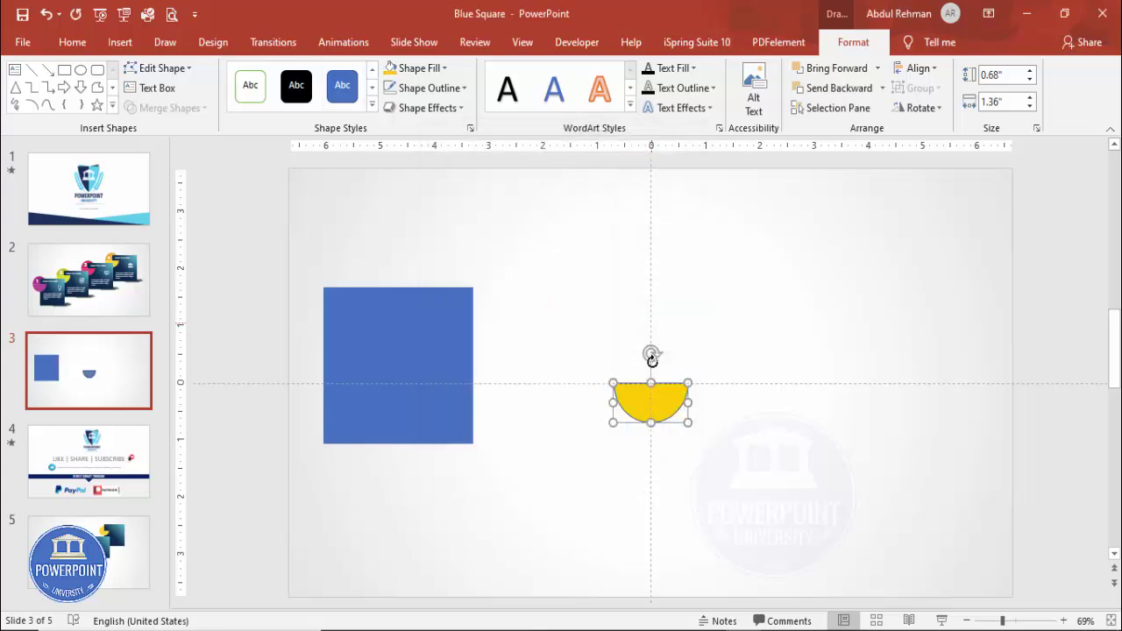
# Duplicate the semicircle above the original and remove both outlines.
pyautogui.moveTo(674, 399); pyautogui.dragTo(693, 350)
pyautogui.click(689, 366)
pyautogui.click(671, 416)
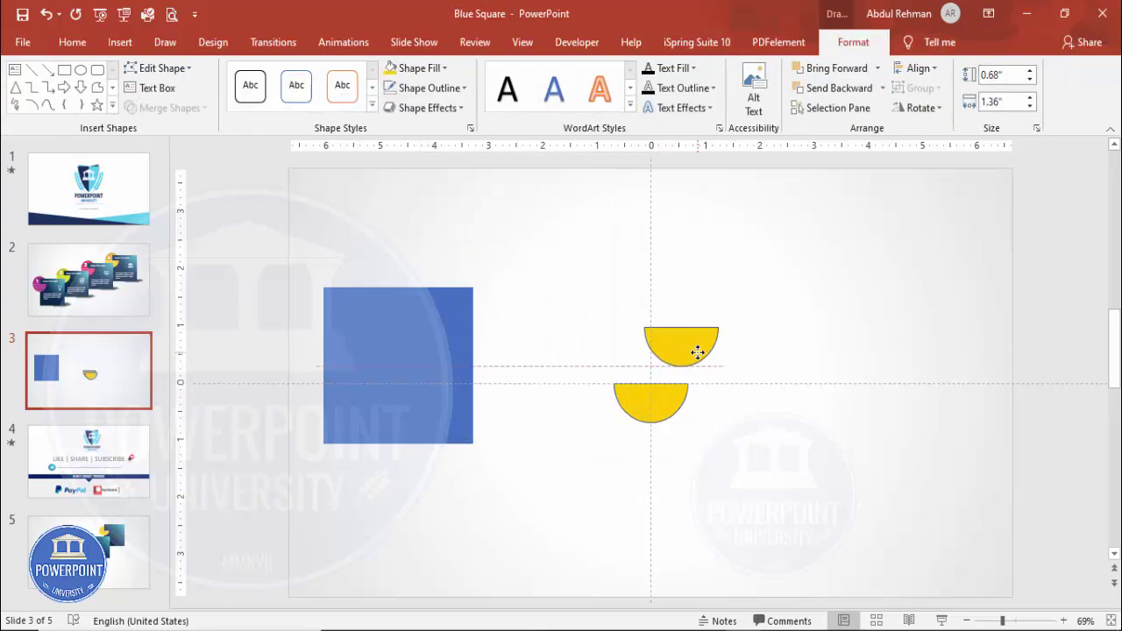
pyautogui.keyDown('shift'); pyautogui.click(657, 403); pyautogui.keyUp('shift')
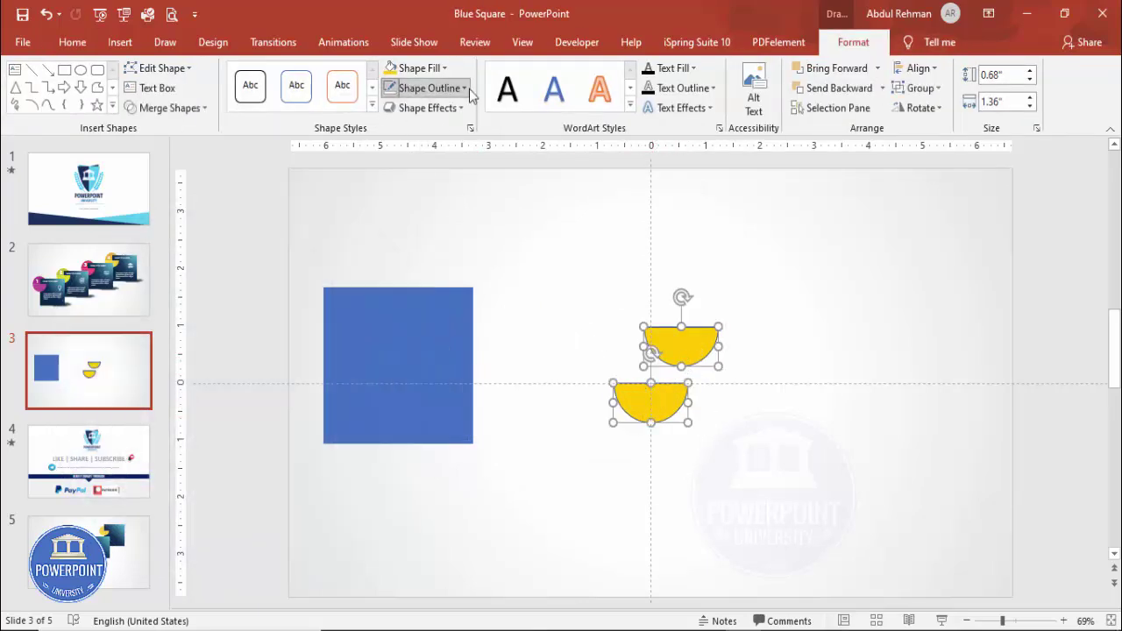
pyautogui.click(431, 88)
pyautogui.click(440, 275)
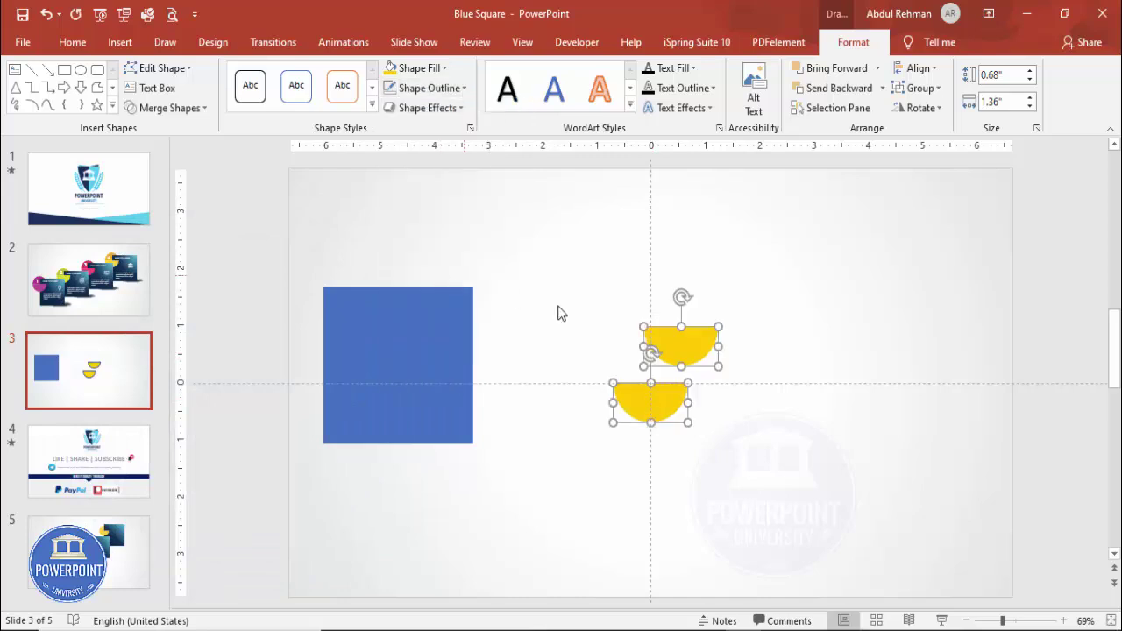
pyautogui.click(731, 336)
# Fill the upper semicircle orange and flip it vertically.
pyautogui.click(684, 338)
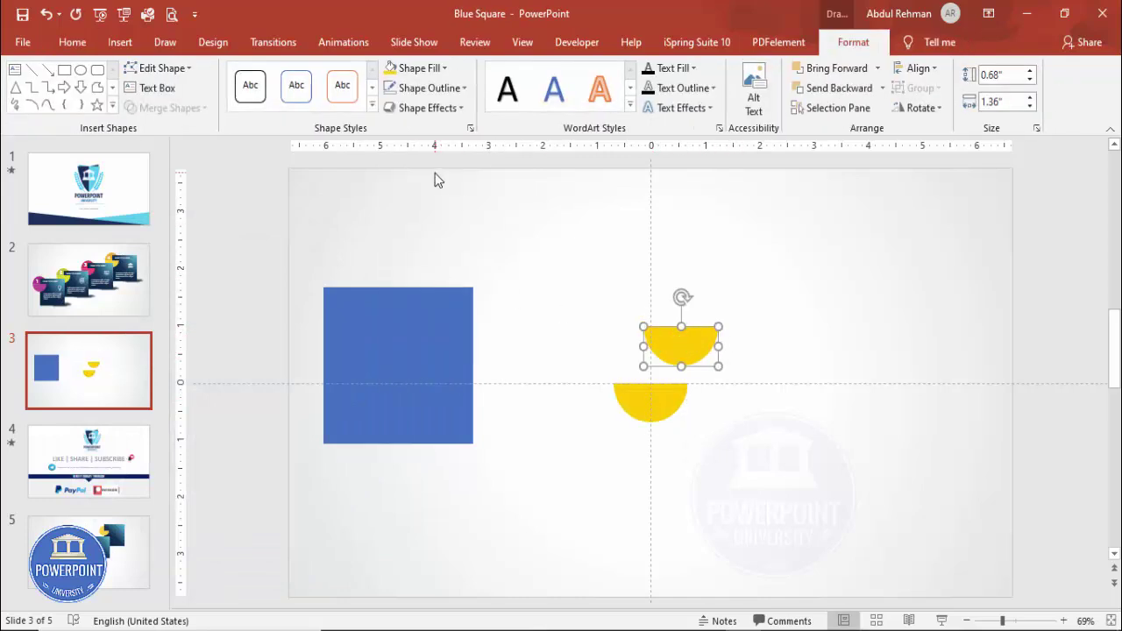
pyautogui.click(442, 69)
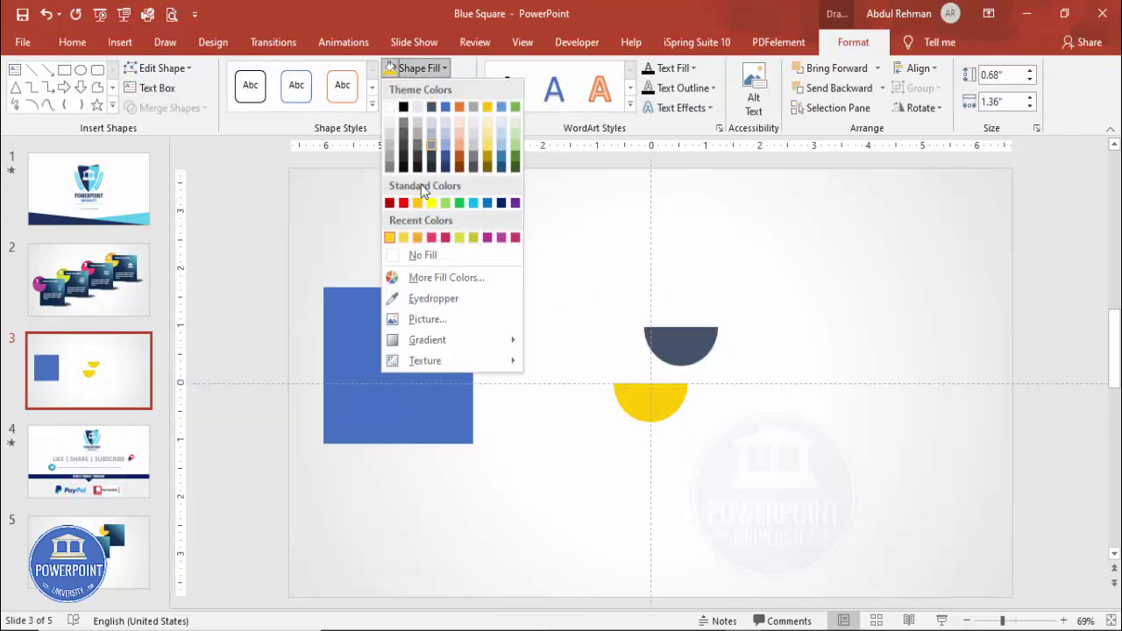
pyautogui.click(467, 281)
pyautogui.click(497, 323)
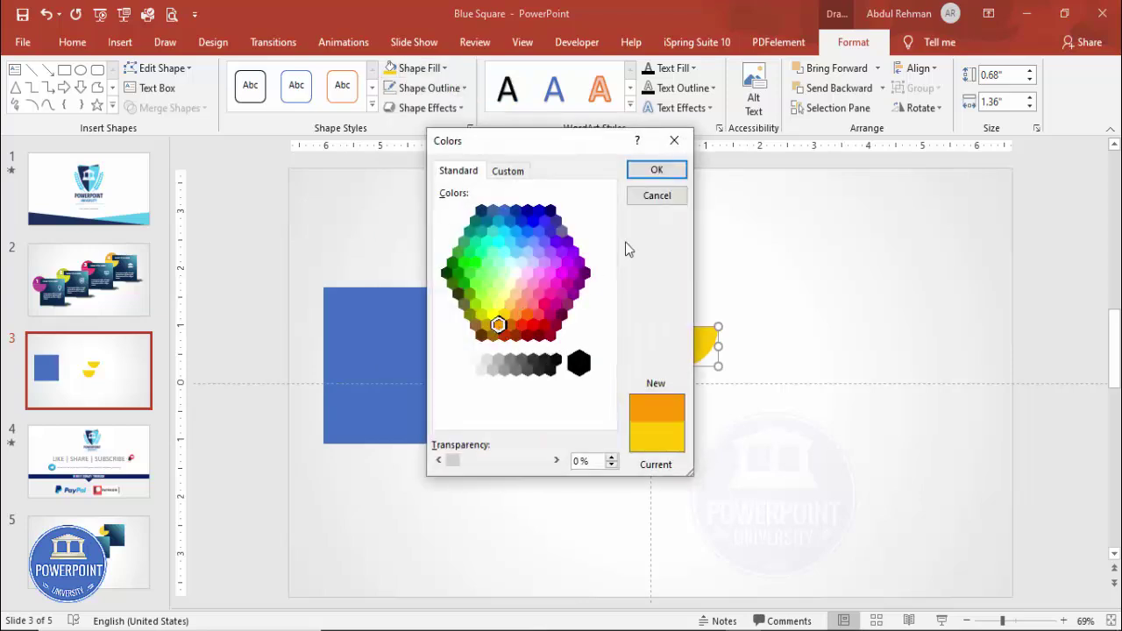
pyautogui.click(656, 171)
pyautogui.click(922, 107)
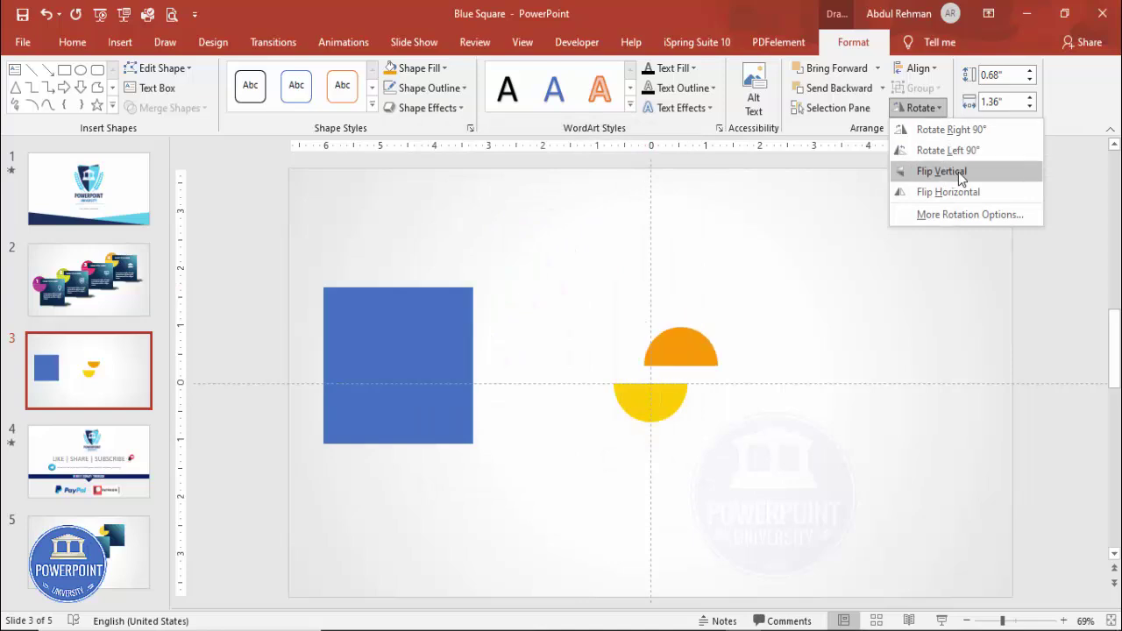
pyautogui.click(941, 172)
# Join the two halves, place the circle on the square's top-left corner, and send it to back.
pyautogui.moveTo(692, 355); pyautogui.dragTo(342, 296)
pyautogui.moveTo(440, 341); pyautogui.dragTo(536, 441)
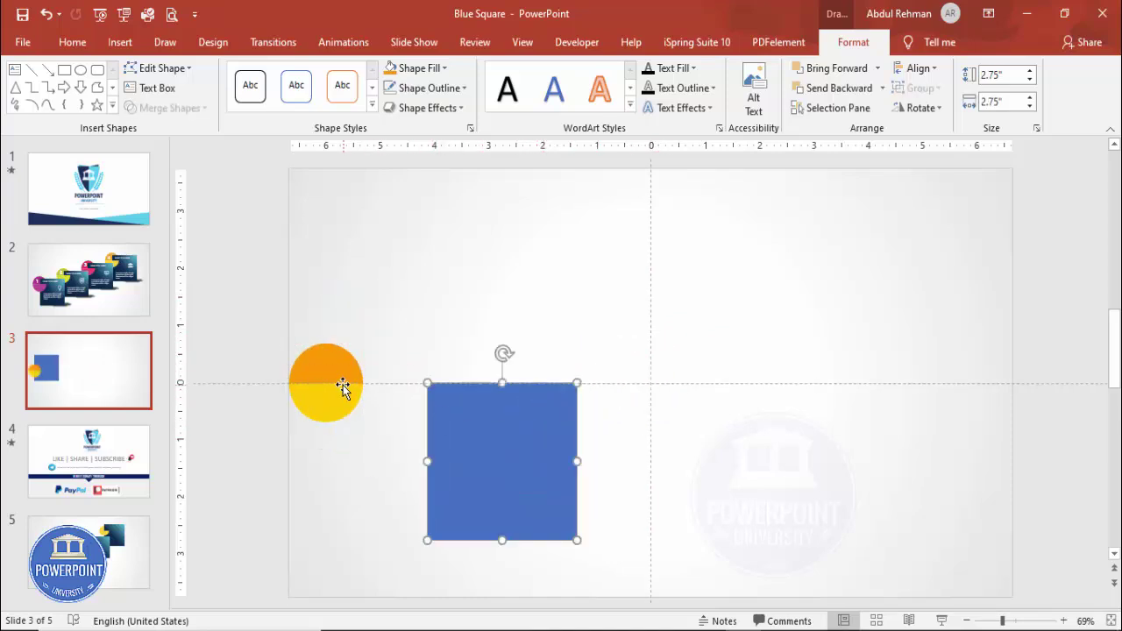
pyautogui.click(340, 387)
pyautogui.moveTo(343, 401); pyautogui.dragTo(434, 424)
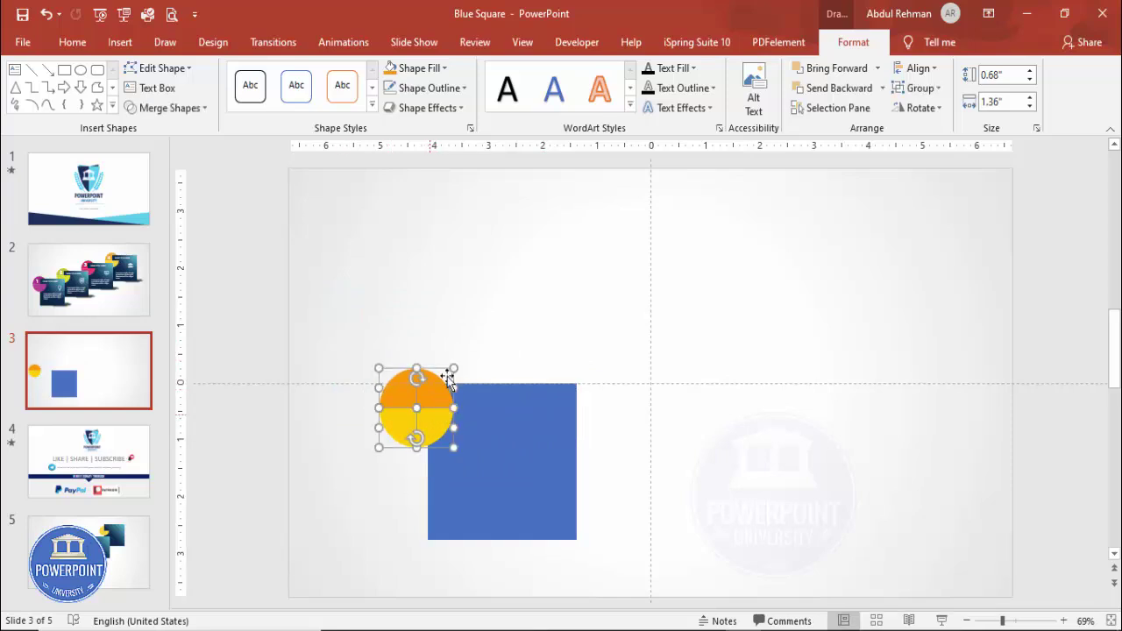
pyautogui.click(444, 358)
pyautogui.click(429, 377)
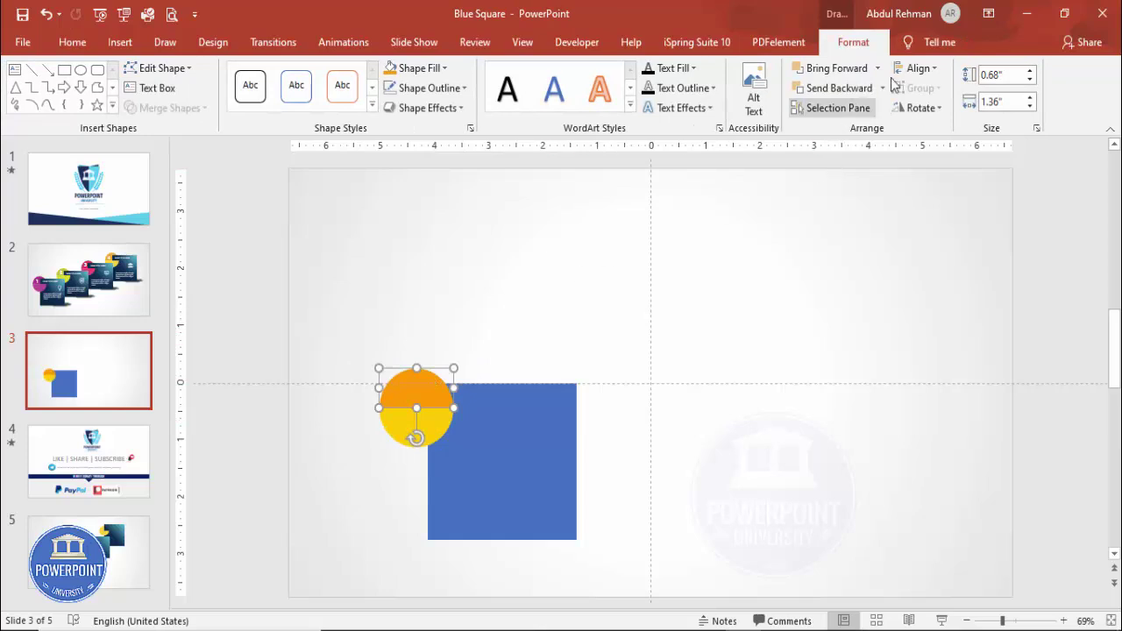
pyautogui.click(882, 88)
pyautogui.click(833, 132)
pyautogui.click(482, 318)
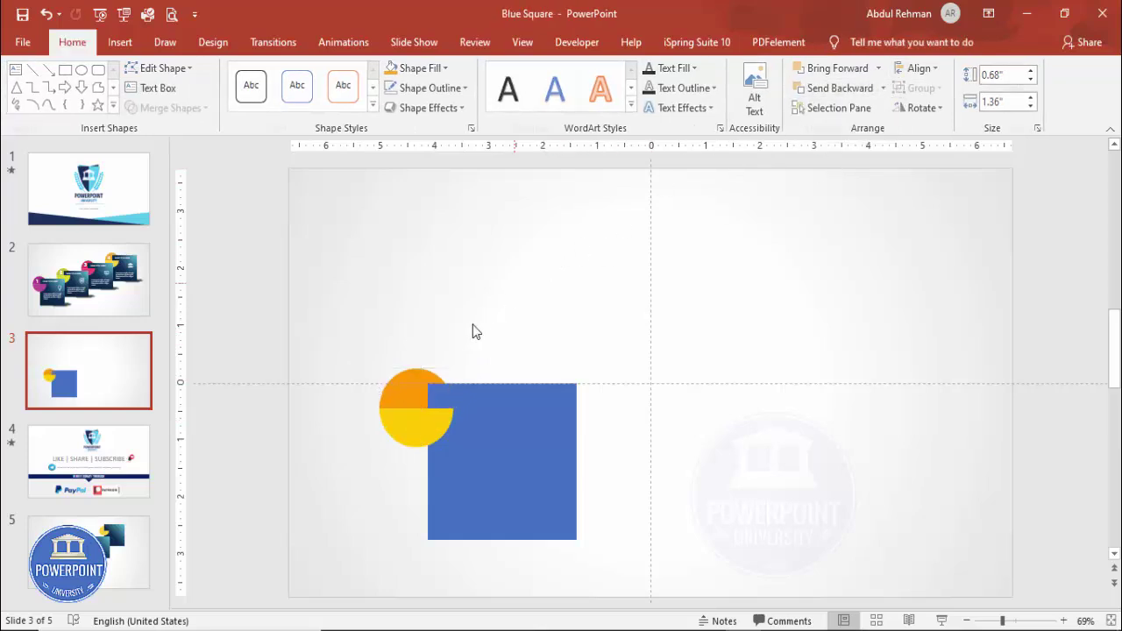
# Turn off the slide guides and select the blue square.
pyautogui.click(526, 42)
pyautogui.click(345, 110)
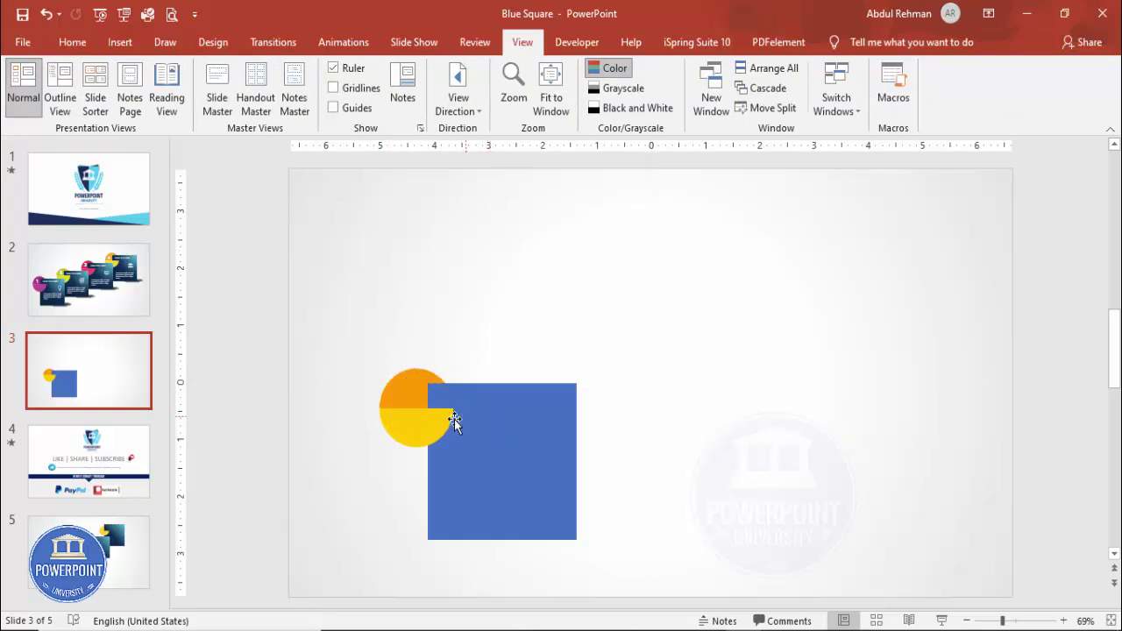
pyautogui.click(532, 444)
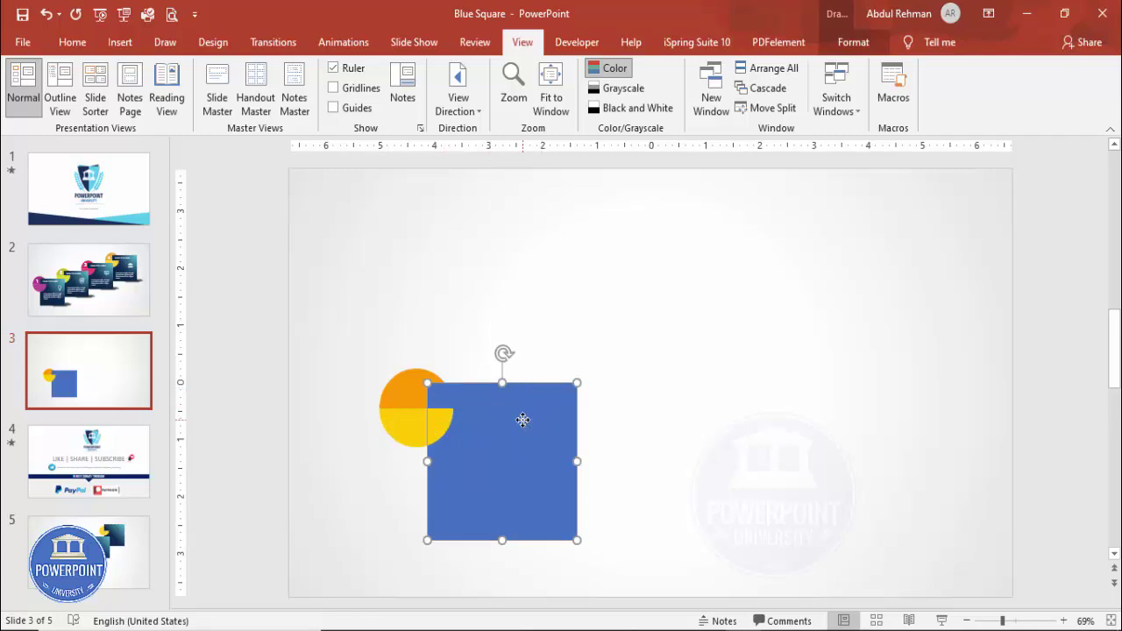
pyautogui.rightClick(522, 420)
# Switch the square to a gradient fill, delete one stop, and make the first stop magenta.
pyautogui.click(537, 380)
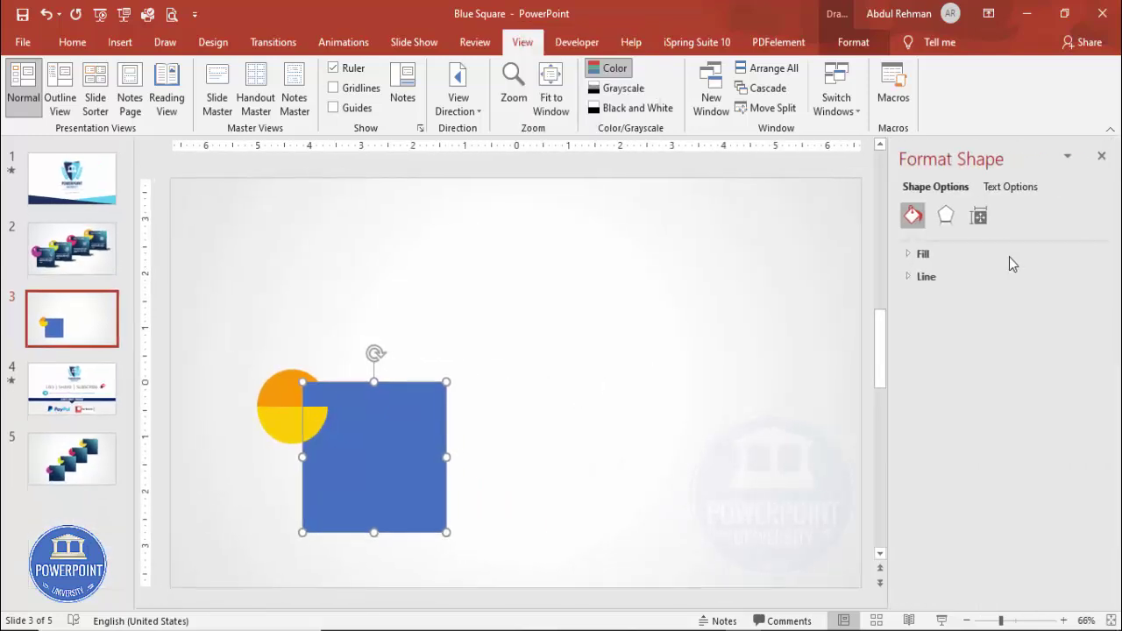
pyautogui.click(925, 254)
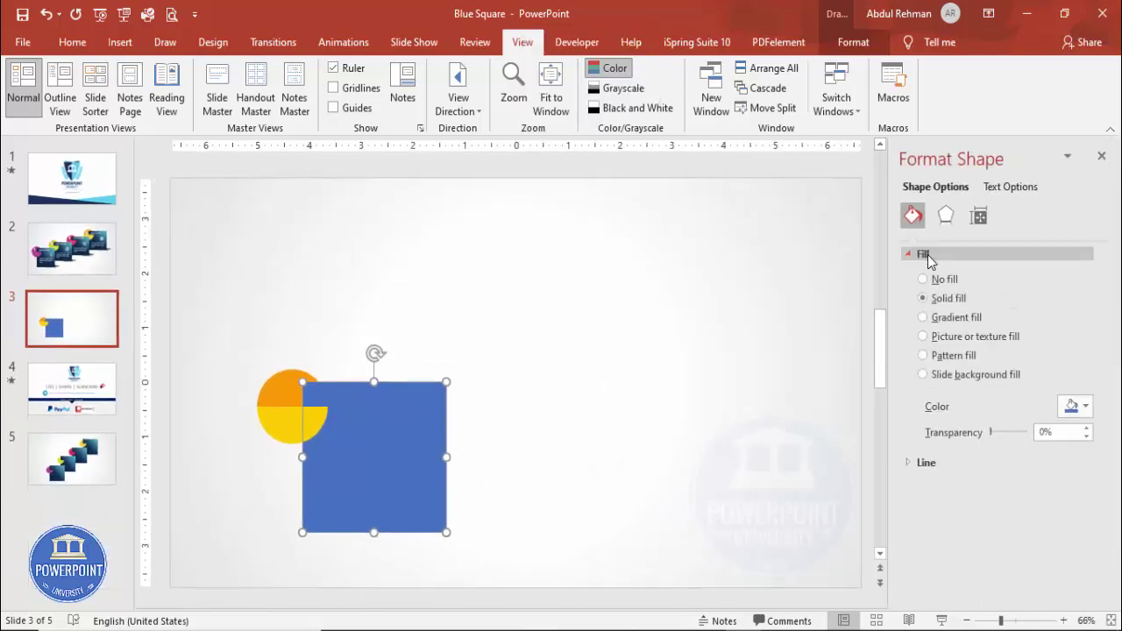
pyautogui.click(955, 317)
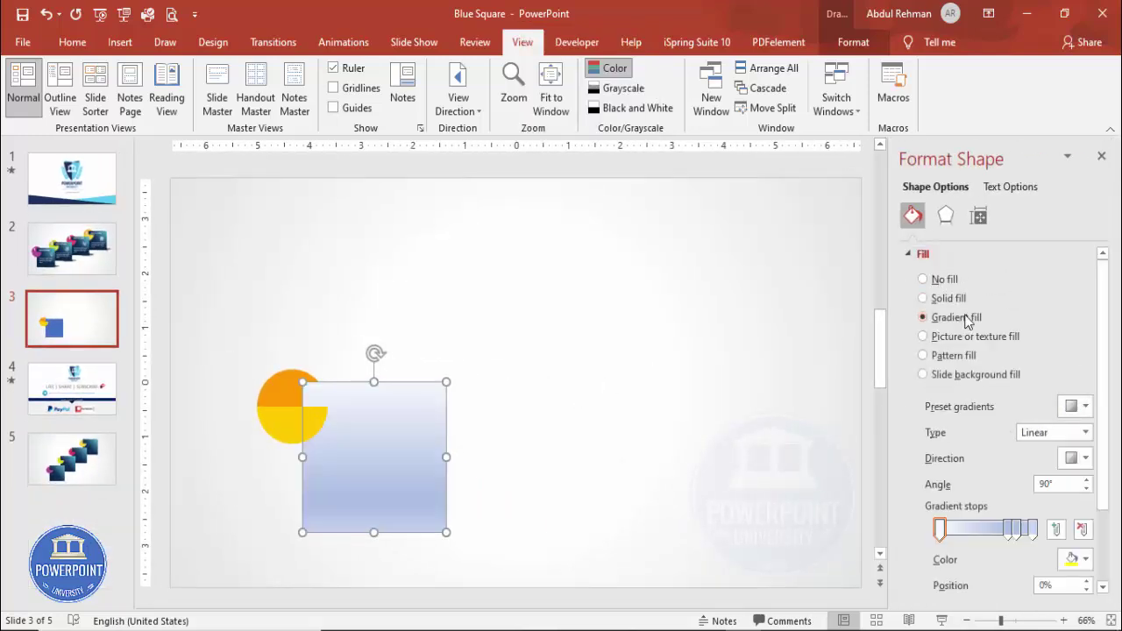
pyautogui.click(1015, 529)
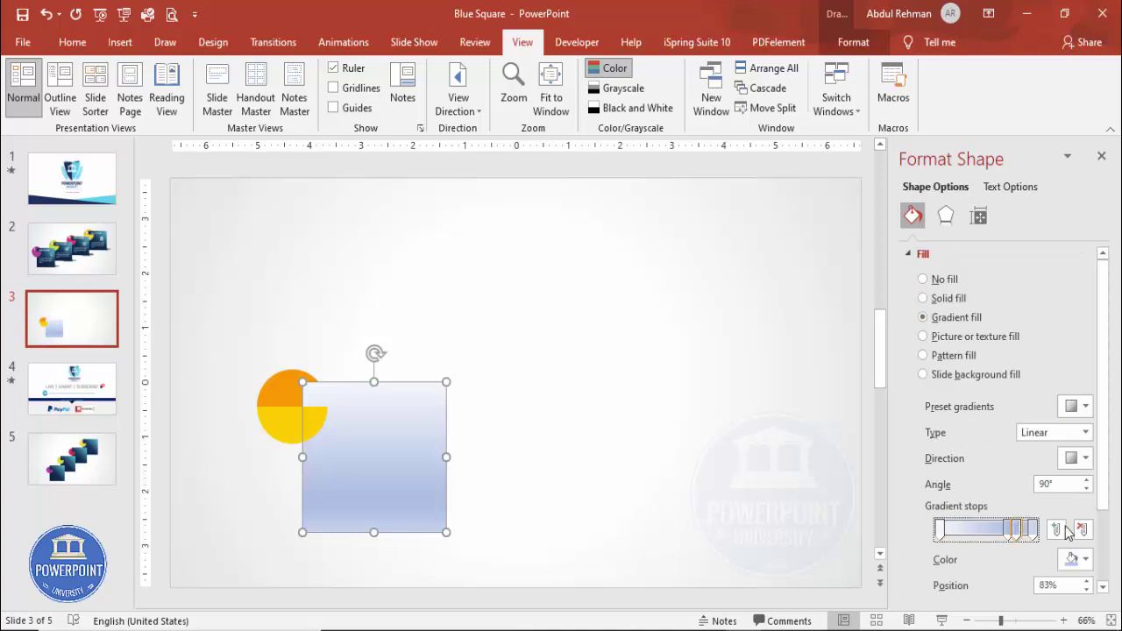
pyautogui.click(1082, 530)
pyautogui.click(938, 528)
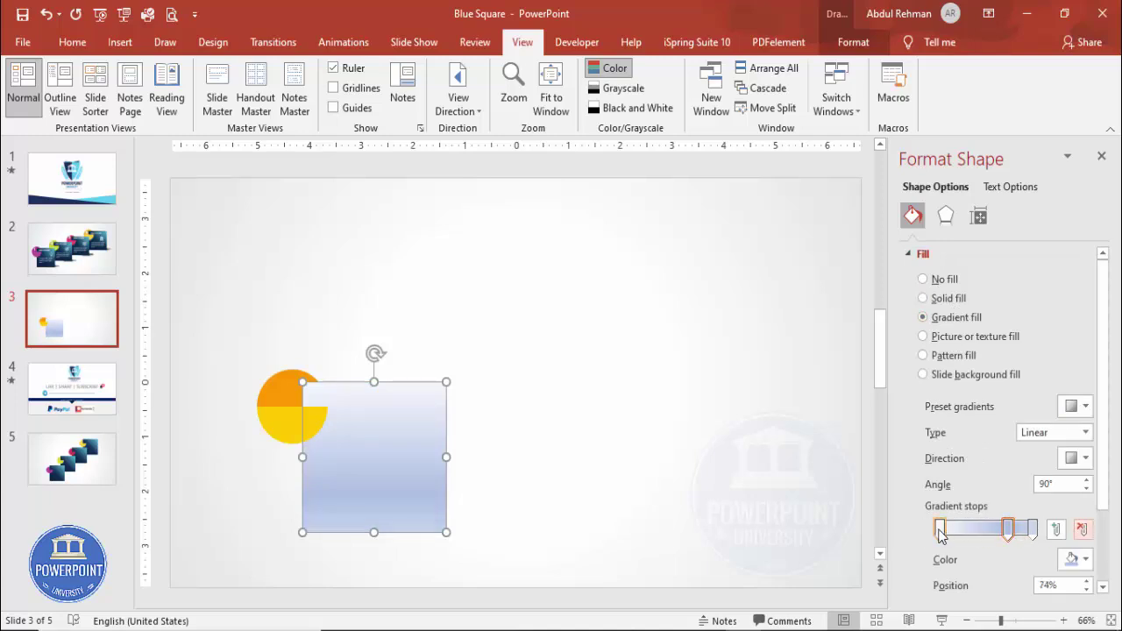
pyautogui.click(1040, 524)
pyautogui.click(460, 171)
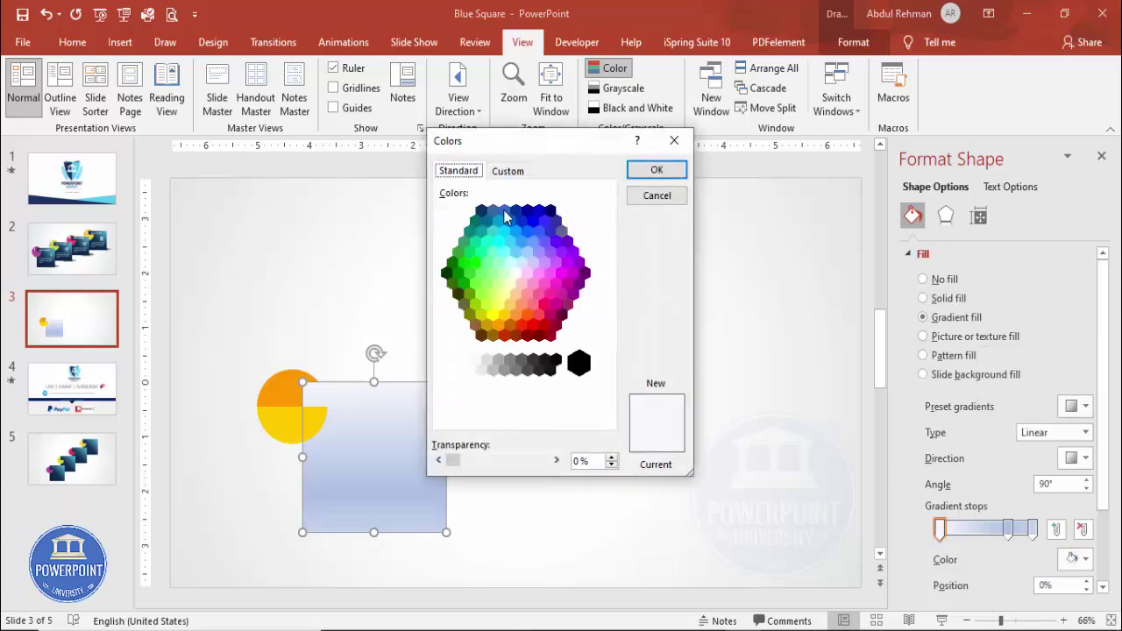
pyautogui.click(561, 274)
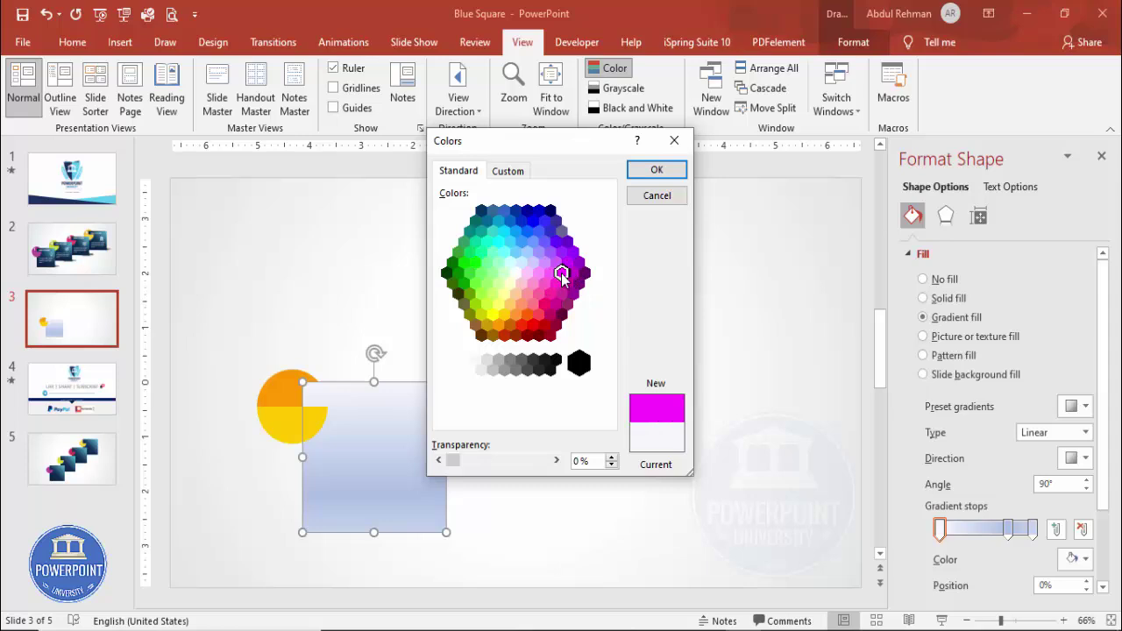
pyautogui.click(657, 171)
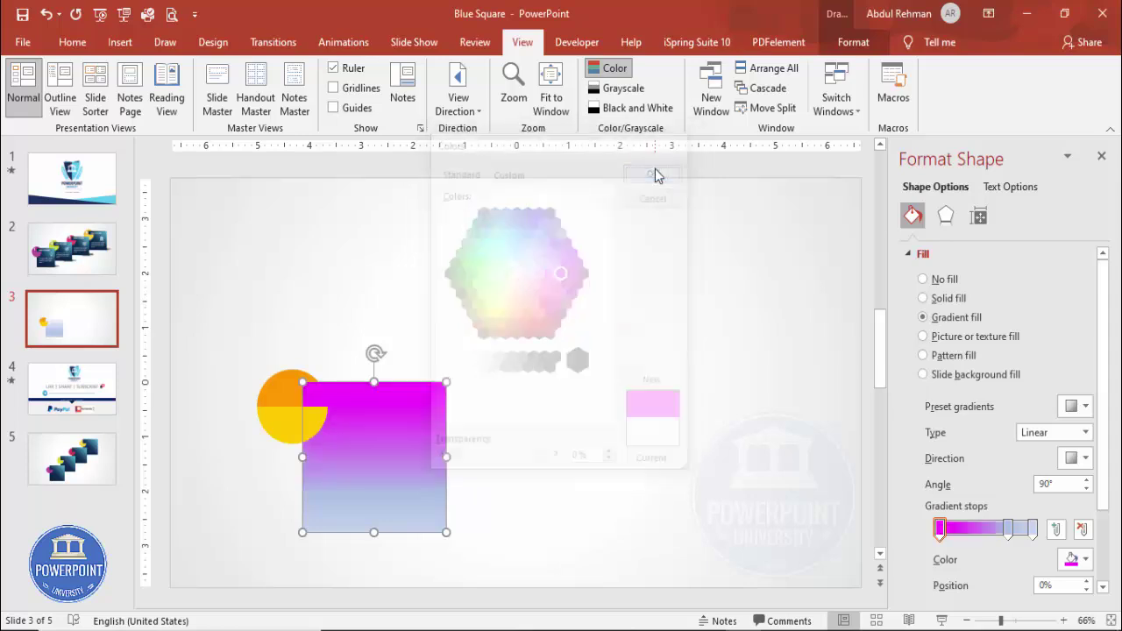
# Set the 74% gradient stop to a darker magenta.
pyautogui.click(1010, 529)
pyautogui.click(1078, 559)
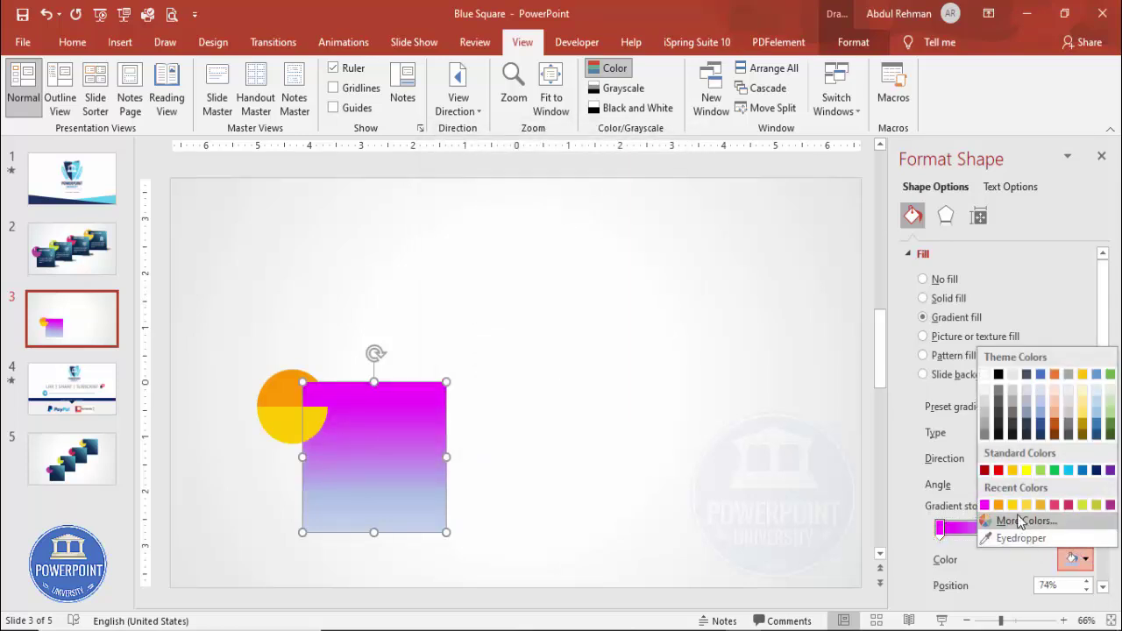
pyautogui.click(1019, 521)
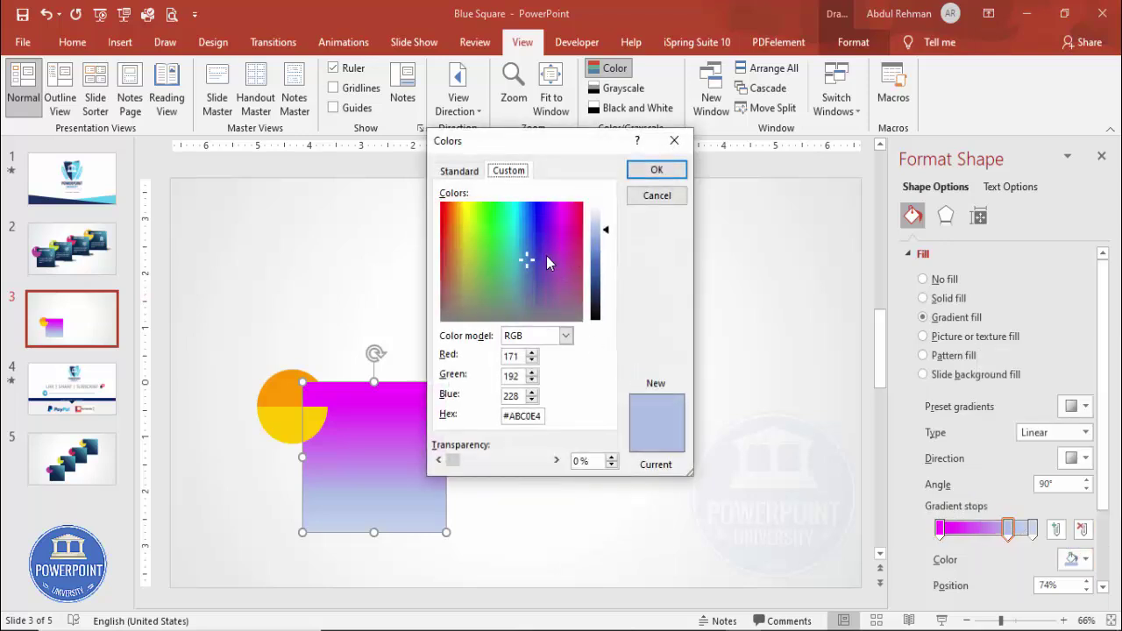
pyautogui.click(460, 172)
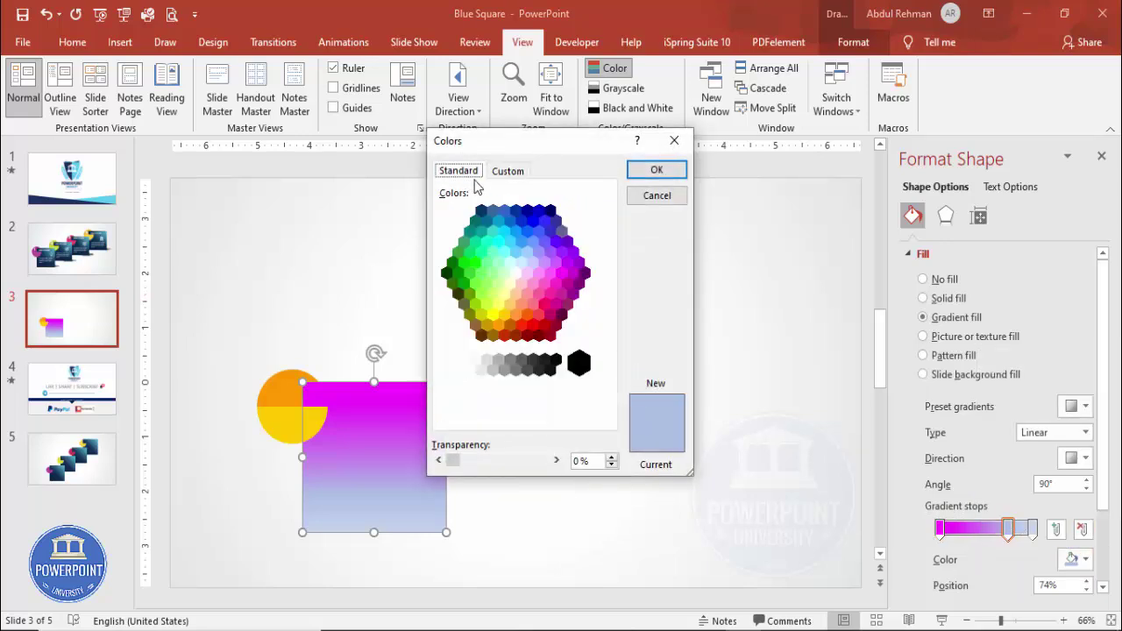
pyautogui.click(557, 284)
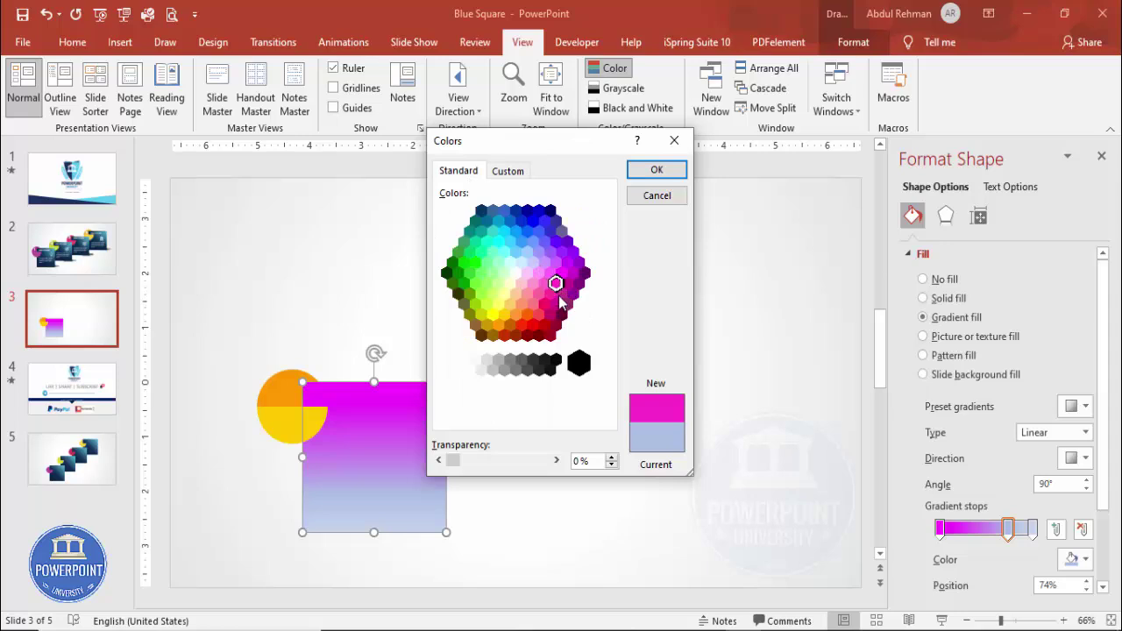
pyautogui.click(567, 285)
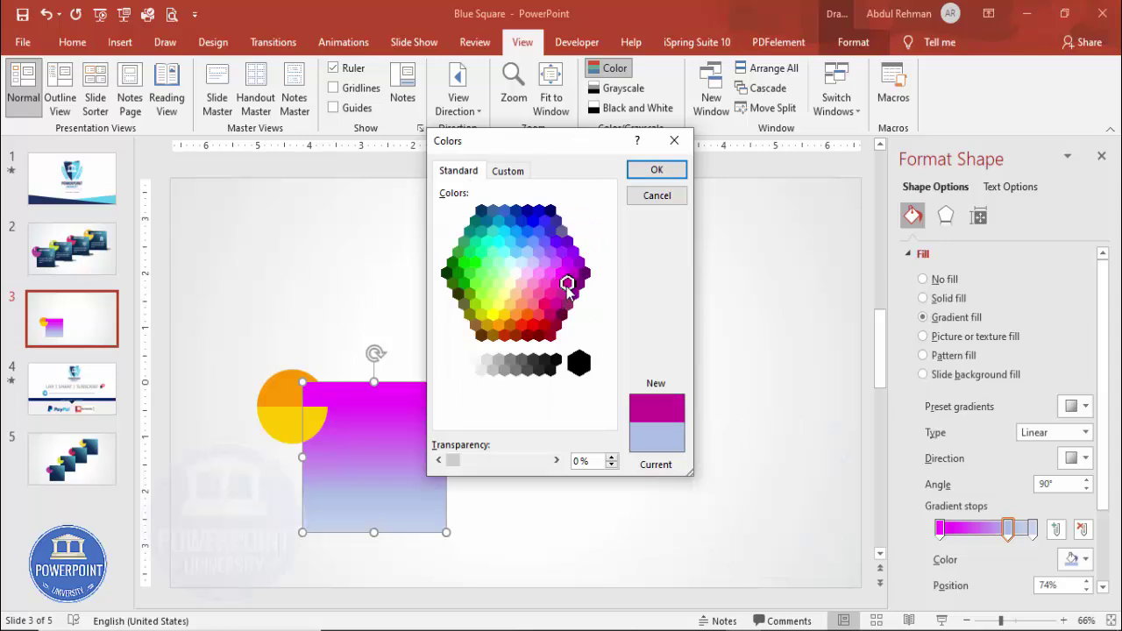
pyautogui.click(657, 169)
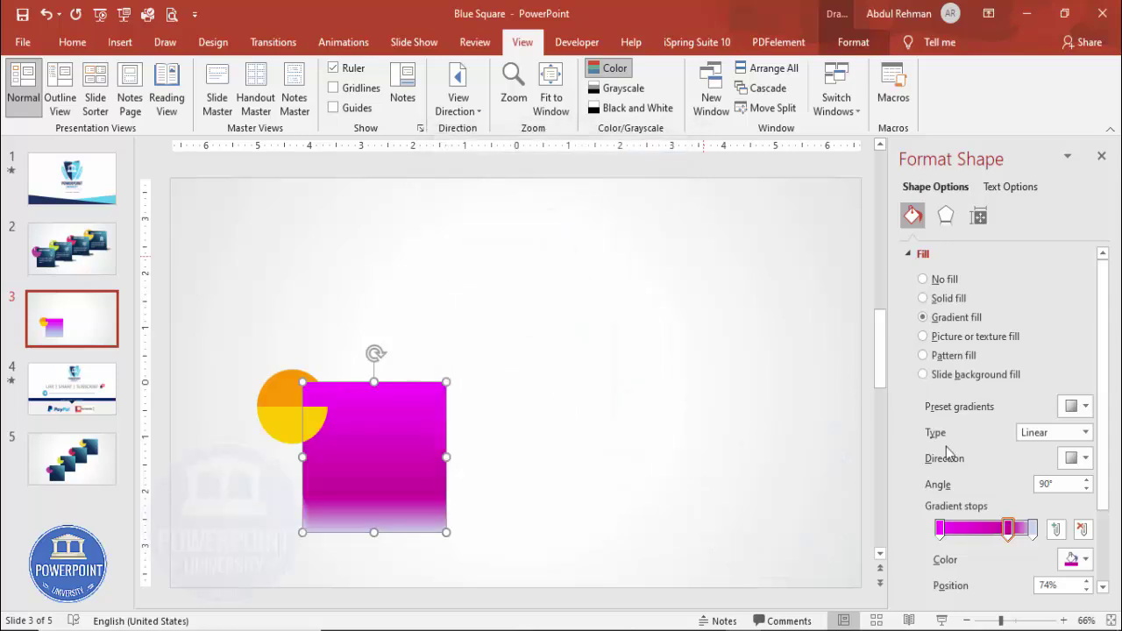
# Make the 100% stop dark purple and move the middle stop left.
pyautogui.click(1033, 530)
pyautogui.click(1078, 559)
pyautogui.click(1017, 526)
pyautogui.click(464, 171)
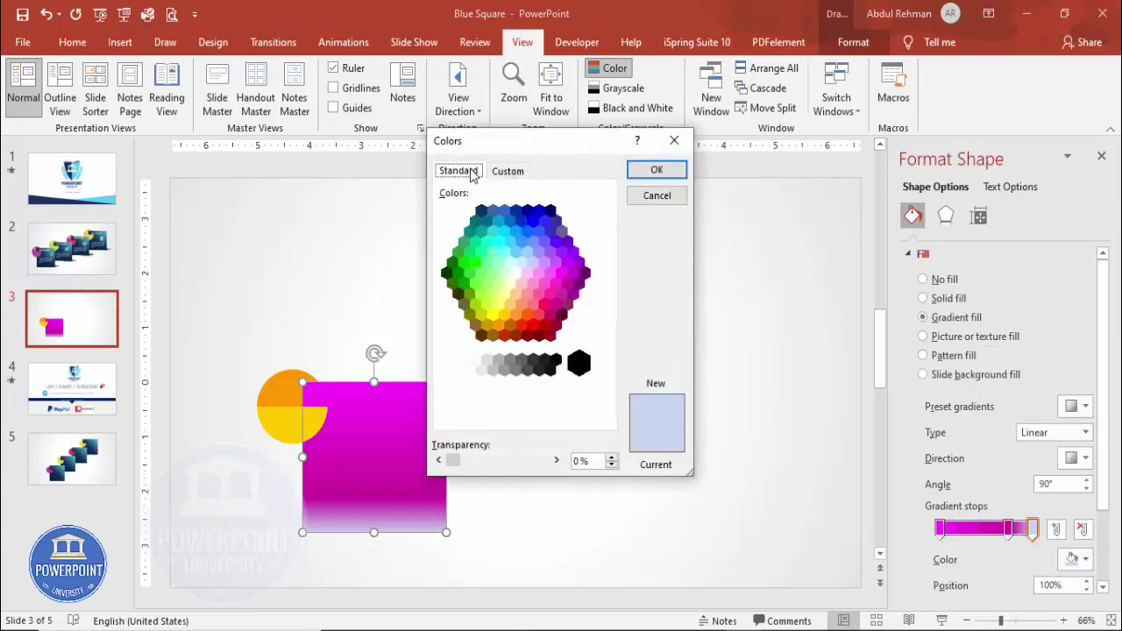
pyautogui.click(589, 277)
pyautogui.click(671, 171)
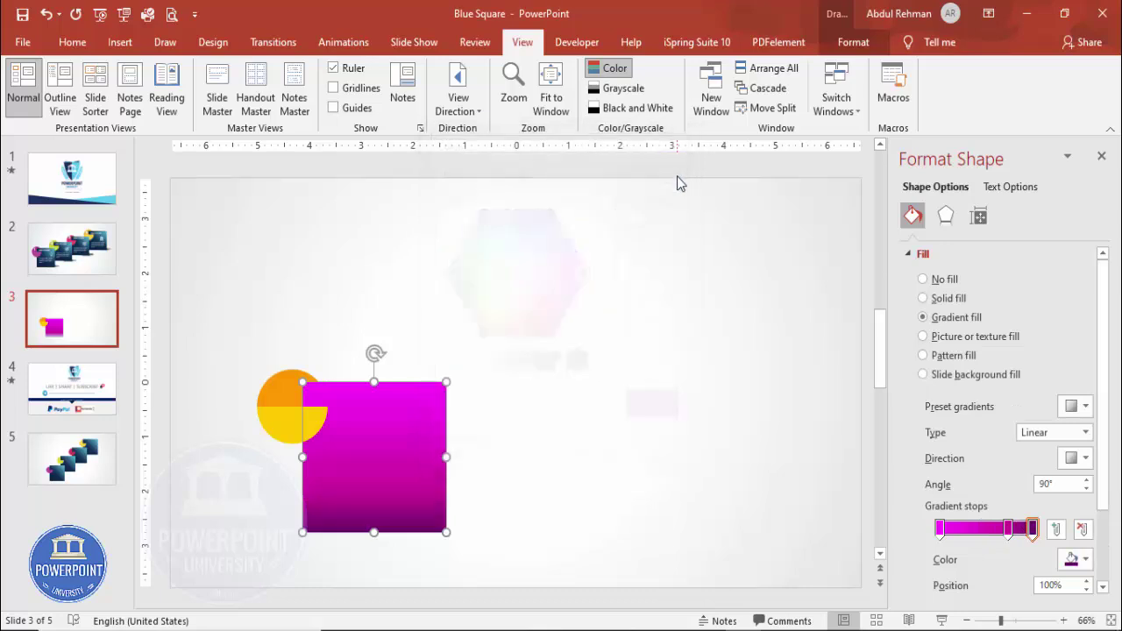
pyautogui.moveTo(1007, 529)
pyautogui.mouseDown()
pyautogui.moveTo(991, 529)
pyautogui.moveTo(1031, 528)
pyautogui.moveTo(987, 529)
pyautogui.mouseUp()
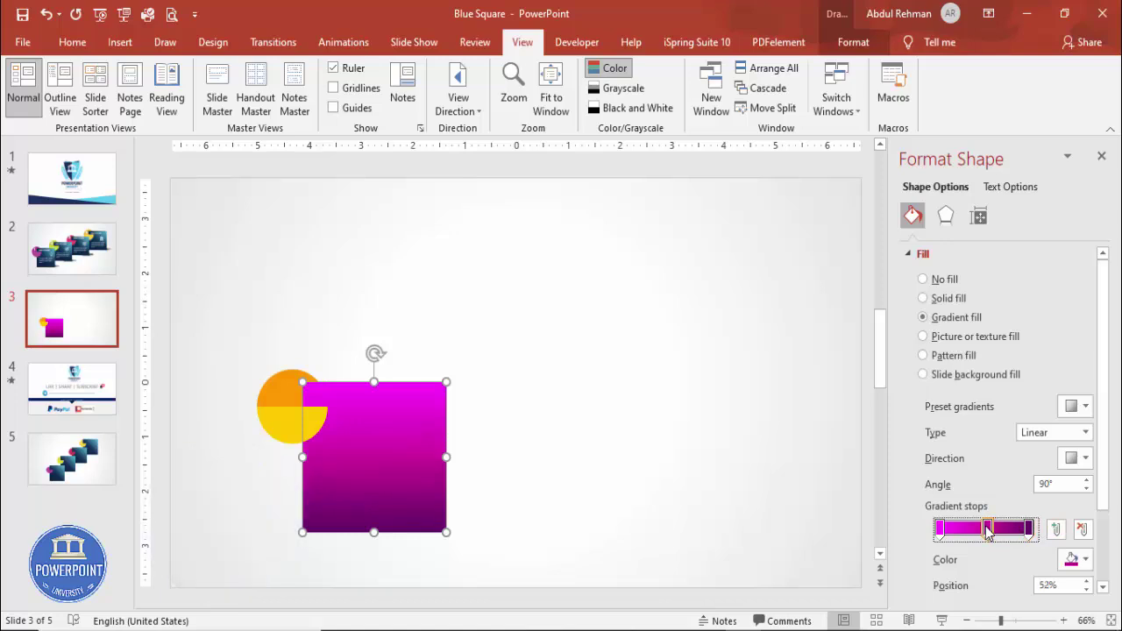
pyautogui.click(1051, 433)
# Change the gradient to Radial from the top-right corner with the middle stop at 38%.
pyautogui.click(1043, 450)
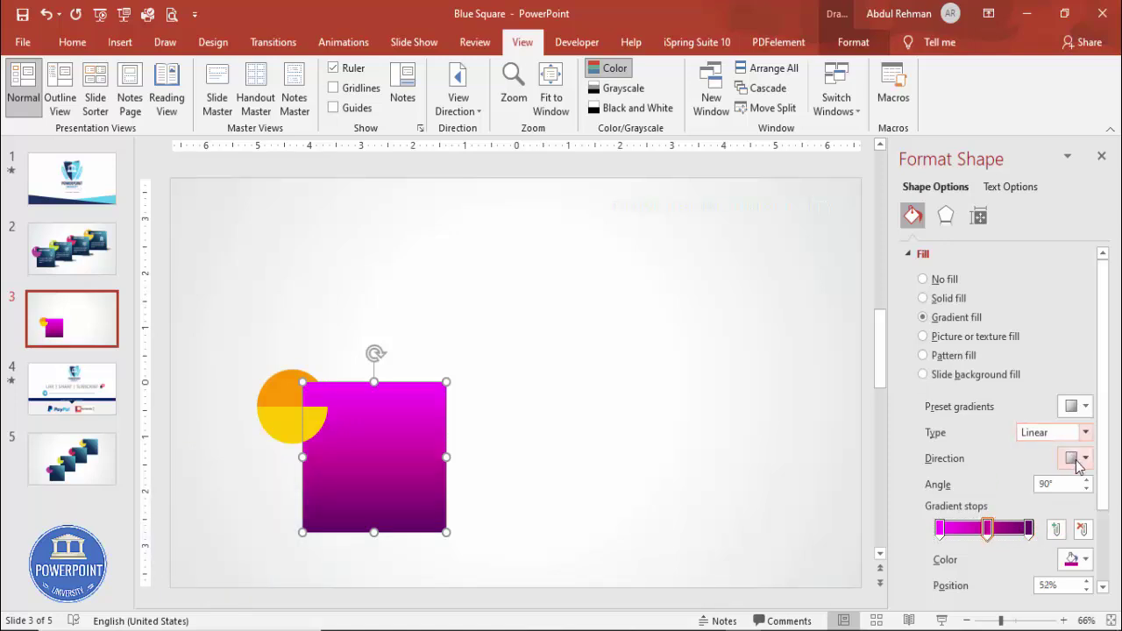
pyautogui.click(1075, 458)
pyautogui.click(1084, 432)
pyautogui.click(1084, 432)
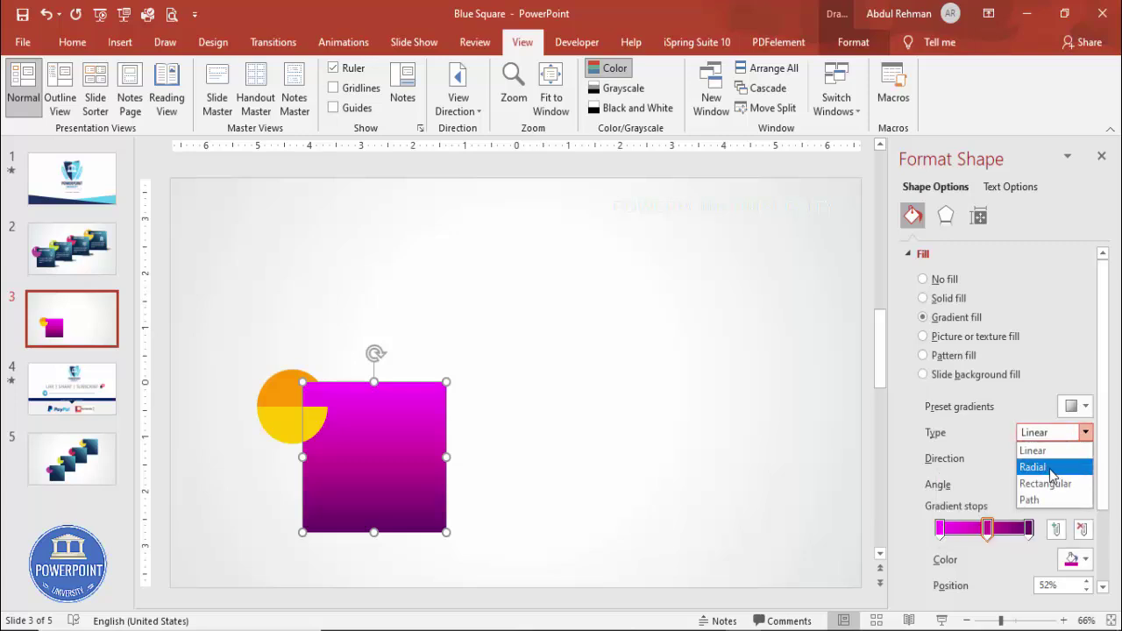
pyautogui.click(1050, 467)
pyautogui.click(1085, 459)
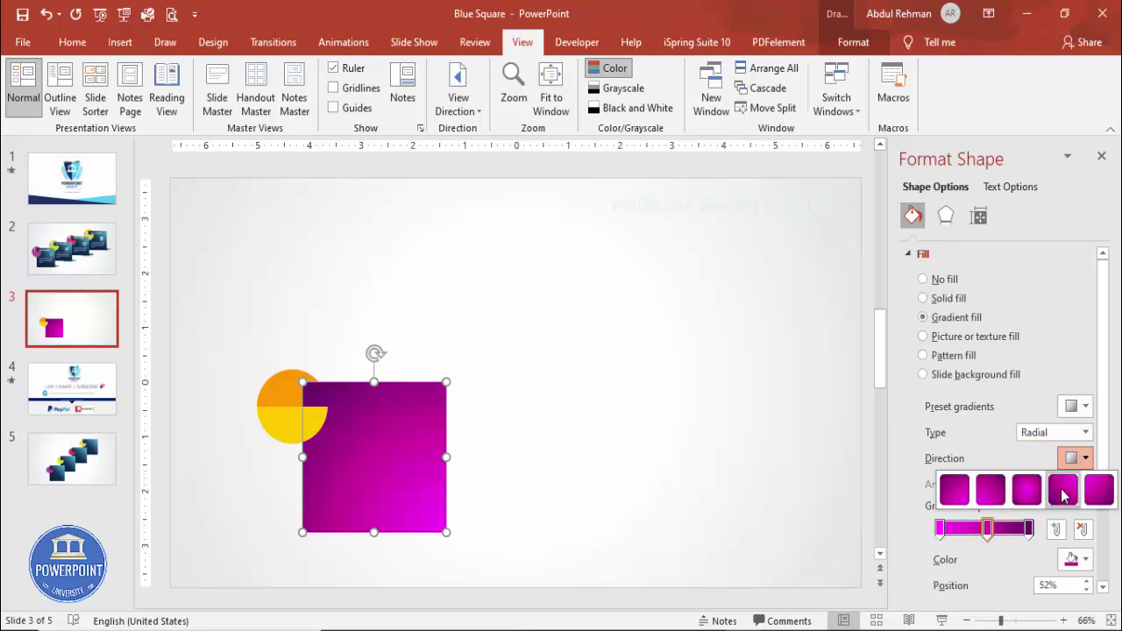
pyautogui.click(1061, 491)
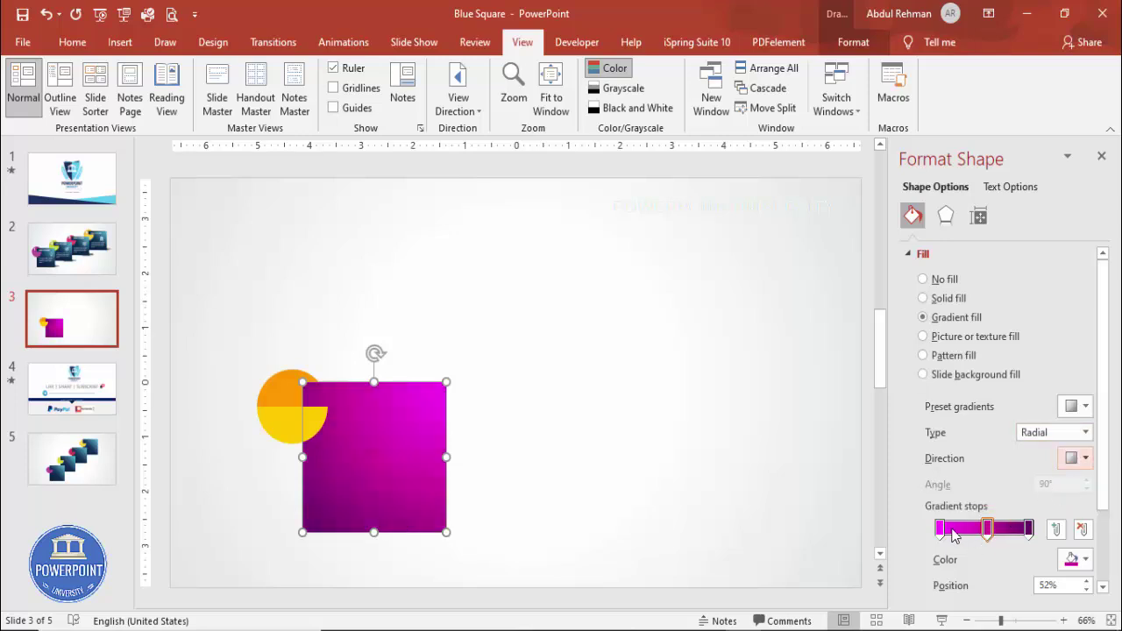
pyautogui.moveTo(987, 528)
pyautogui.mouseDown()
pyautogui.moveTo(975, 531)
pyautogui.moveTo(1018, 530)
pyautogui.moveTo(966, 530)
pyautogui.moveTo(998, 534)
pyautogui.mouseUp()
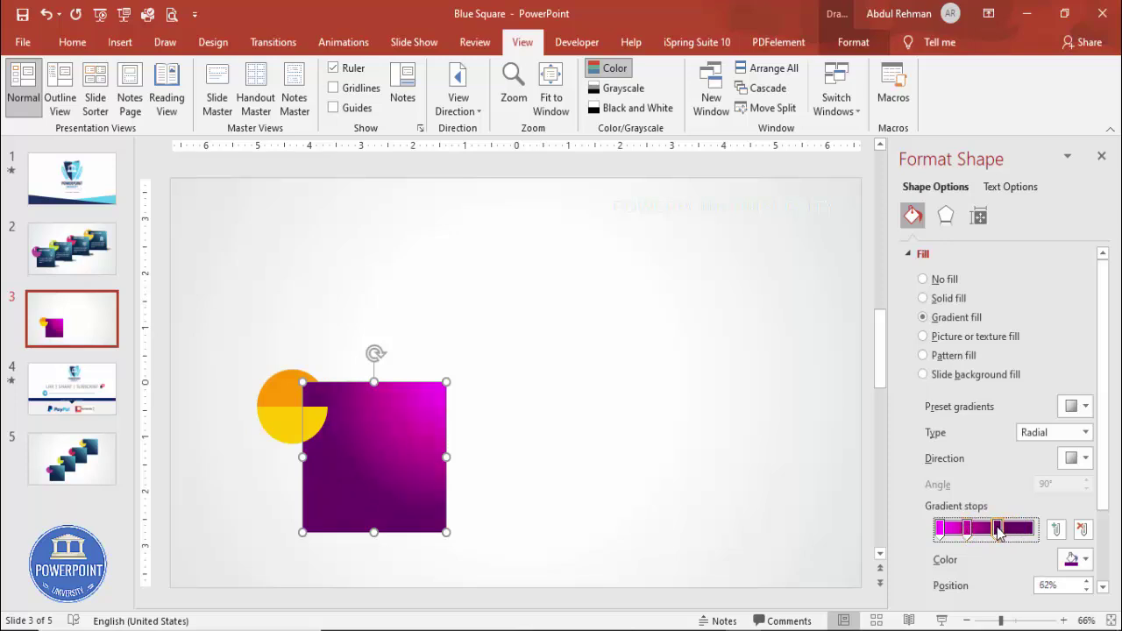
pyautogui.click(674, 430)
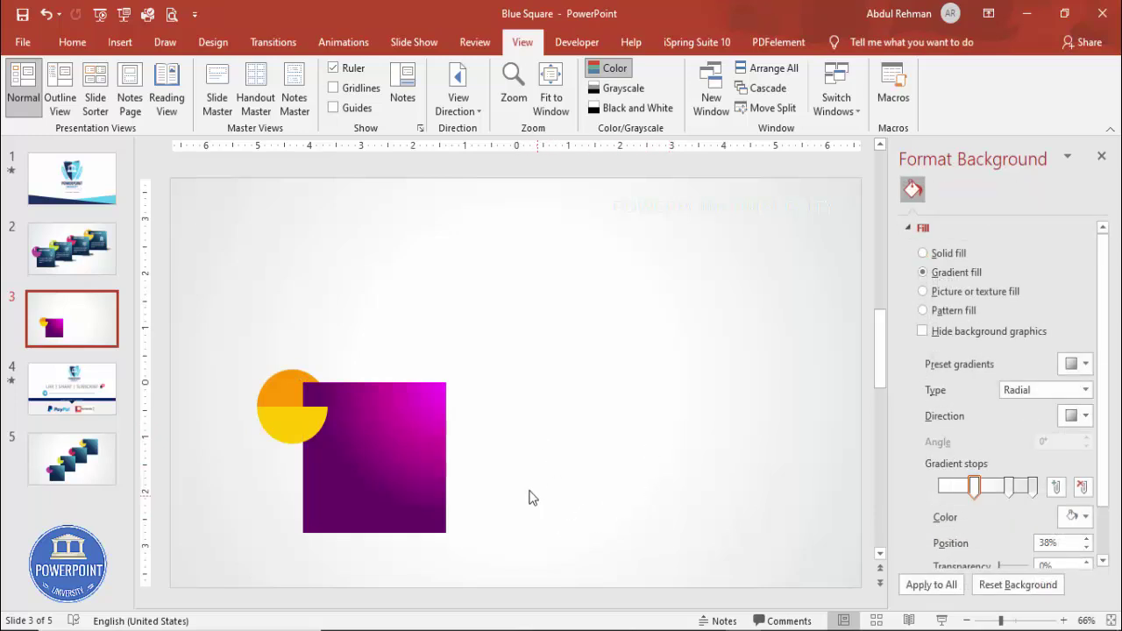
pyautogui.click(73, 42)
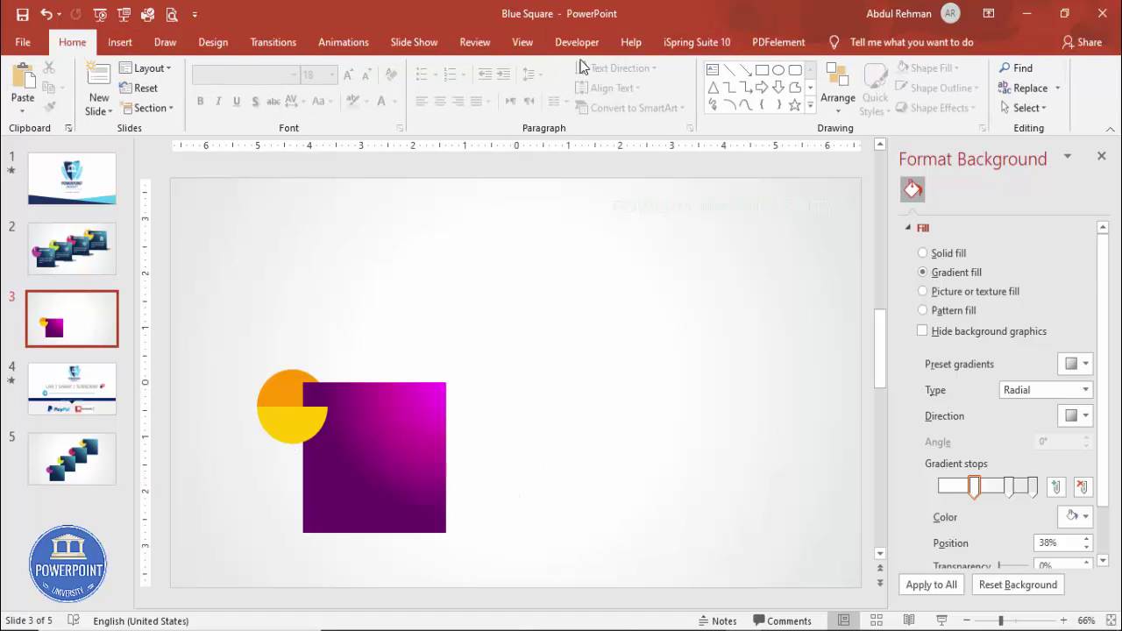
# Add a small text box holding the number 1.
pyautogui.click(120, 42)
pyautogui.click(740, 96)
pyautogui.moveTo(368, 323); pyautogui.dragTo(409, 351)
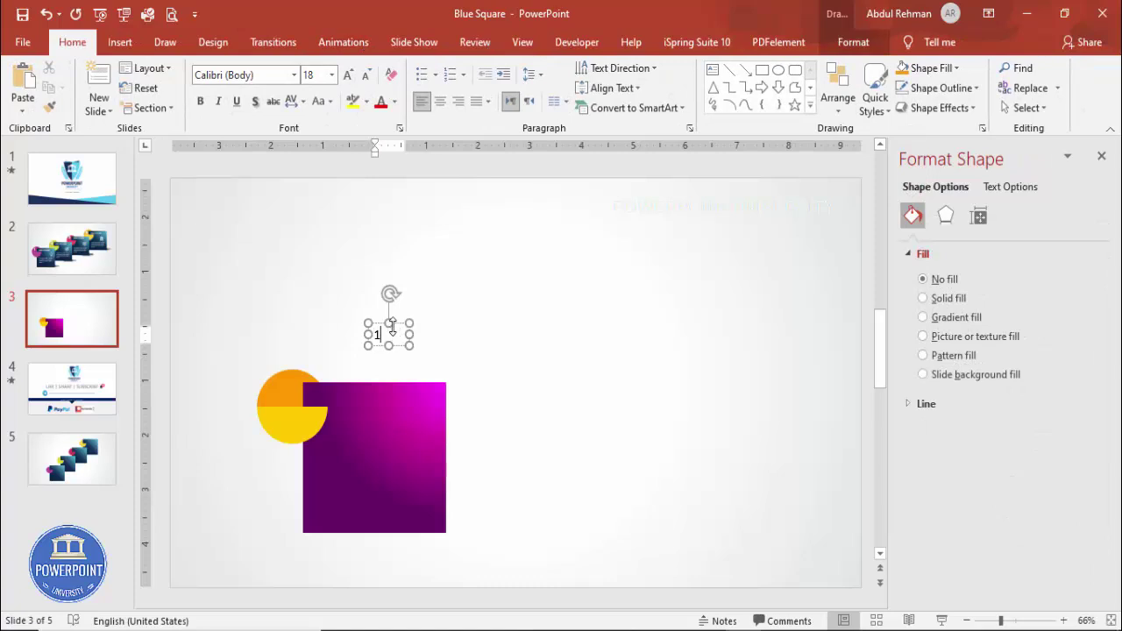
pyautogui.click(404, 325)
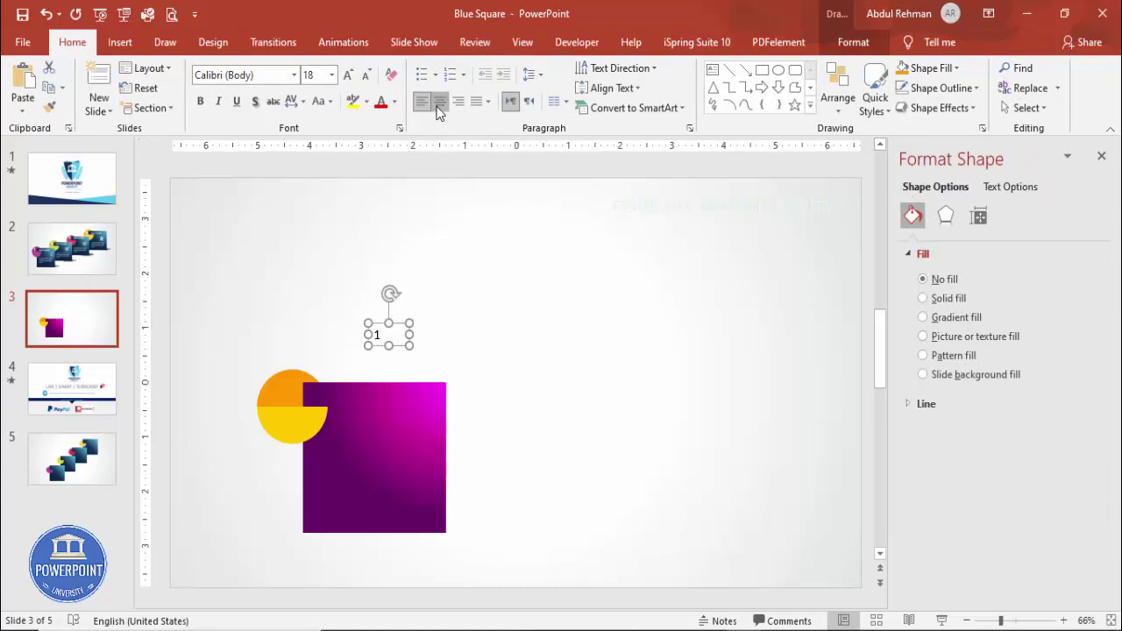
# Make the 1 white, bold and 32 pt, and place it on the orange quarter circle.
pyautogui.click(395, 102)
pyautogui.click(382, 147)
pyautogui.moveTo(399, 326); pyautogui.dragTo(302, 386)
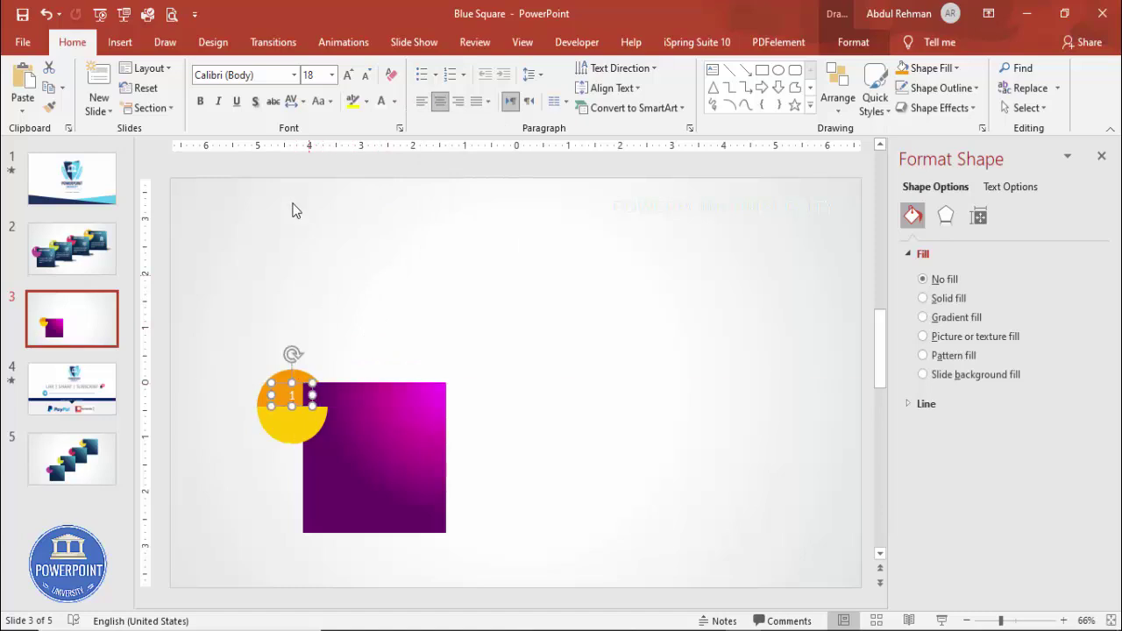
pyautogui.click(203, 102)
pyautogui.click(348, 75)
pyautogui.click(348, 75)
pyautogui.click(348, 75)
pyautogui.moveTo(303, 383); pyautogui.dragTo(295, 371)
pyautogui.click(454, 375)
pyautogui.click(119, 42)
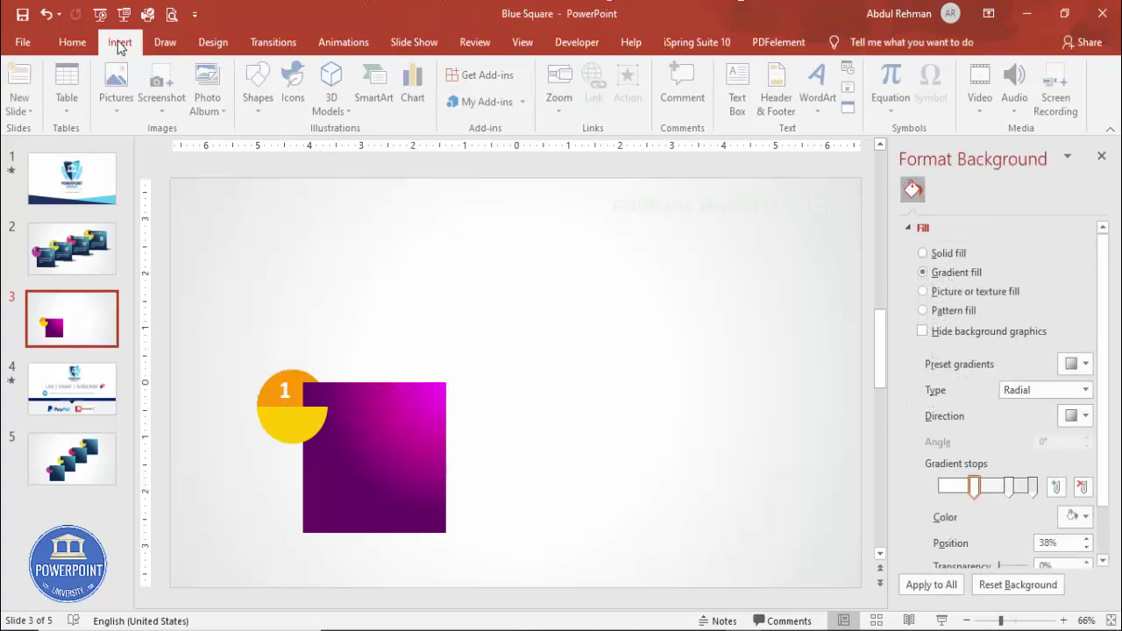
# Insert the Analytics target icon at 0.7 inches, fill it white, and place it on the square.
pyautogui.click(296, 99)
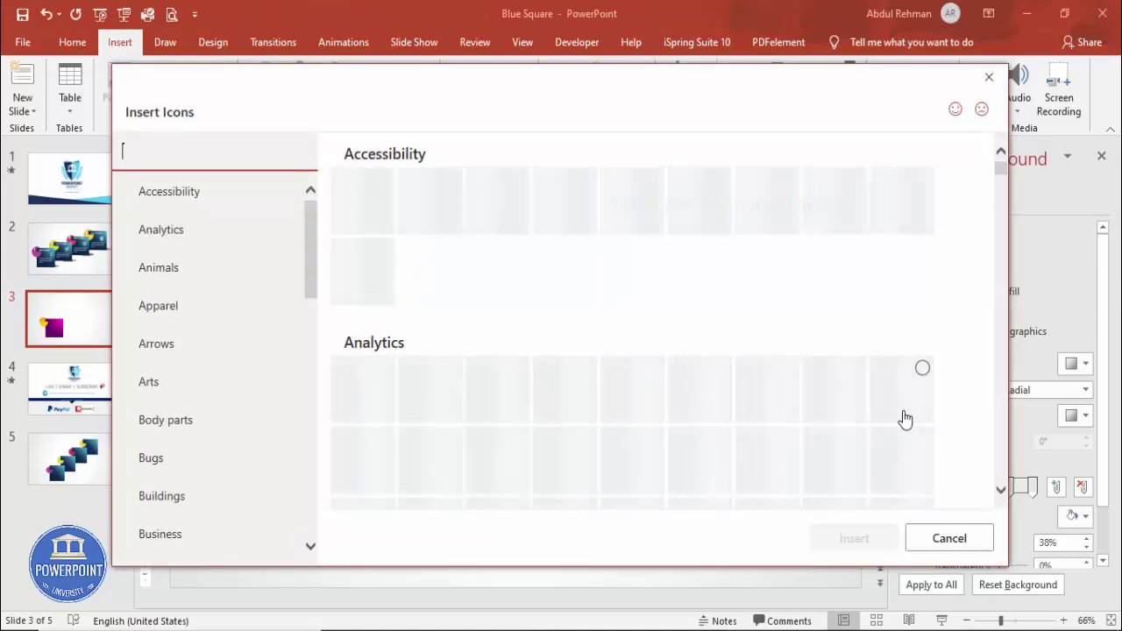
pyautogui.click(901, 460)
pyautogui.click(849, 538)
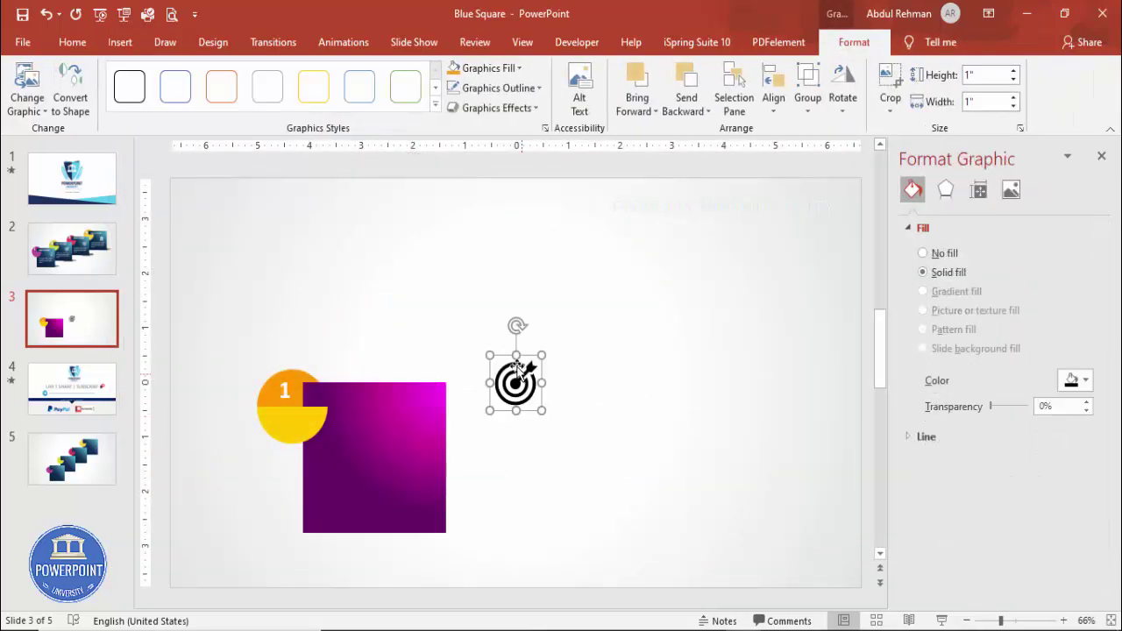
pyautogui.click(982, 79)
pyautogui.press('Return')
pyautogui.moveTo(512, 376); pyautogui.dragTo(419, 411)
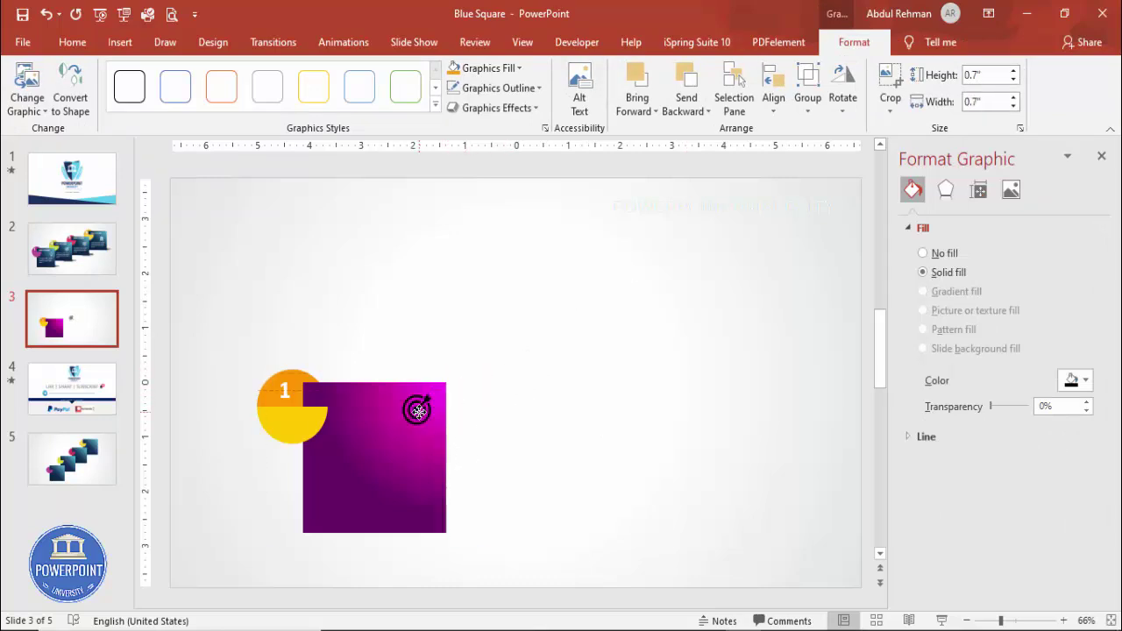
pyautogui.click(483, 68)
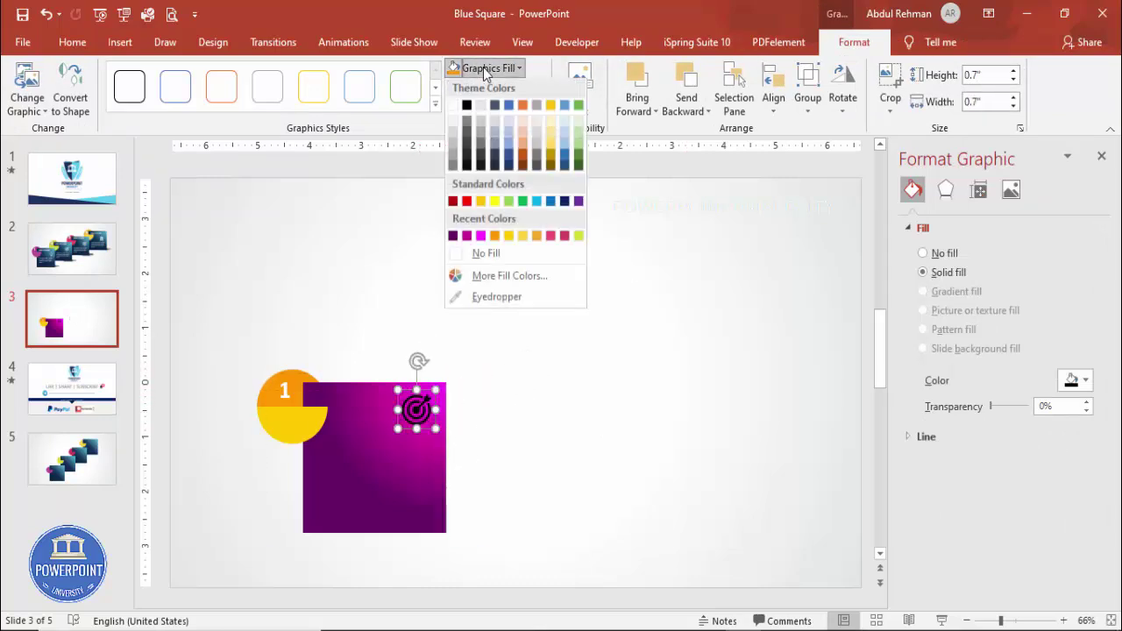
pyautogui.click(456, 107)
pyautogui.moveTo(416, 403); pyautogui.dragTo(420, 426)
pyautogui.click(364, 411)
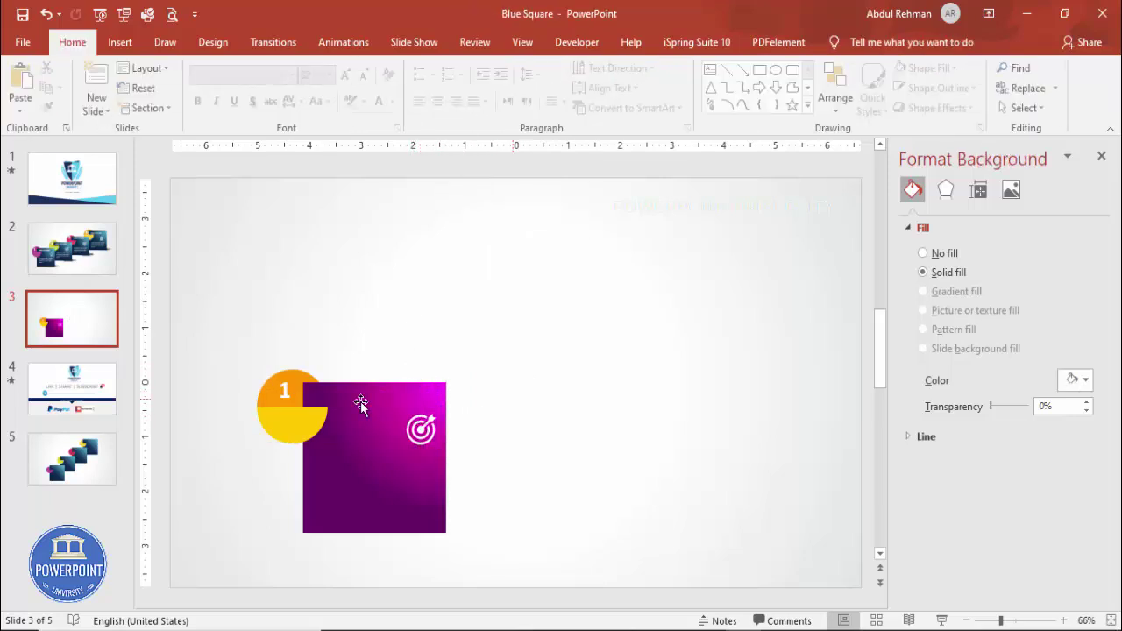
# Draw a text box across the top of the purple square and type 'YOUR TITLE HERE'.
pyautogui.click(120, 42)
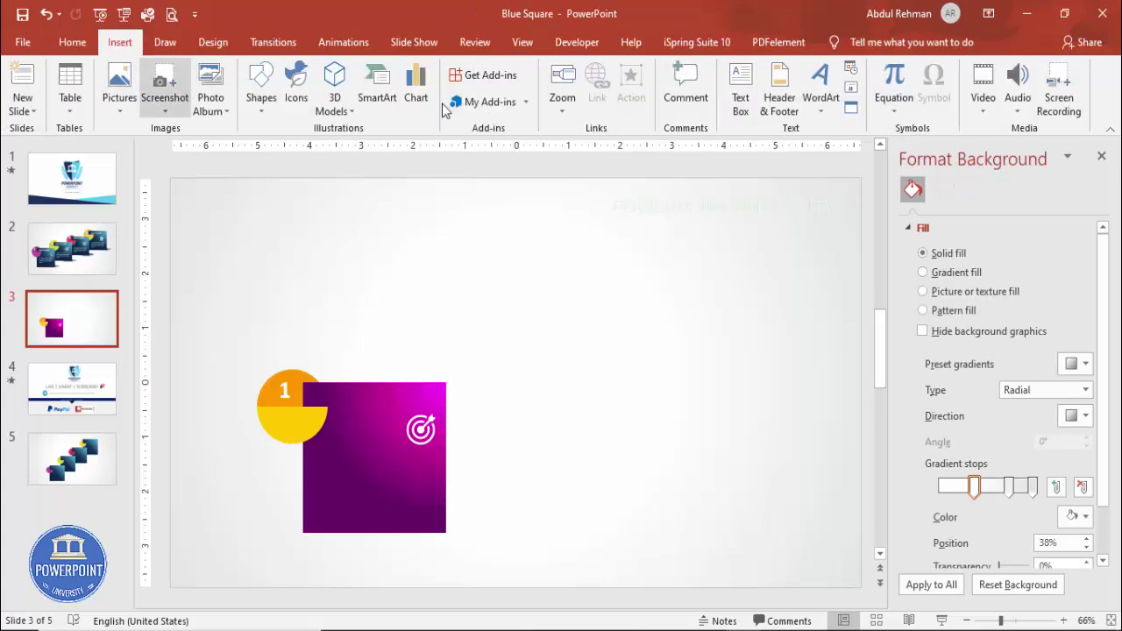
pyautogui.click(732, 81)
pyautogui.moveTo(311, 387); pyautogui.dragTo(425, 374)
pyautogui.write('YOUR TITLE HERE')
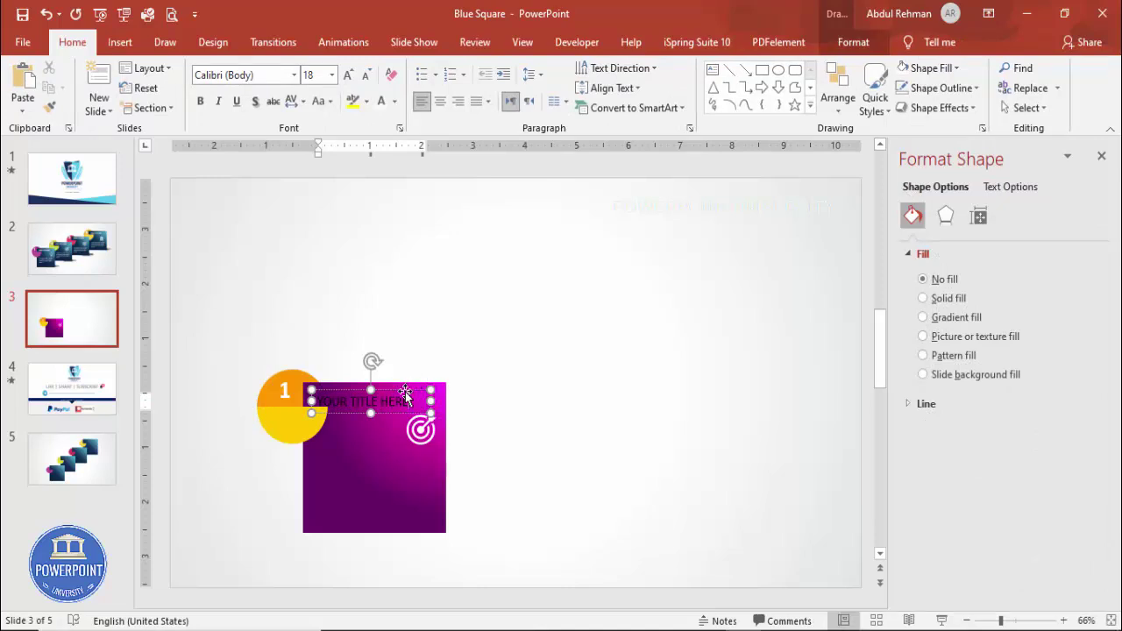
# Format the title as white, bold 14 pt Open Sans and nudge it into place.
pyautogui.click(412, 385)
pyautogui.click(382, 102)
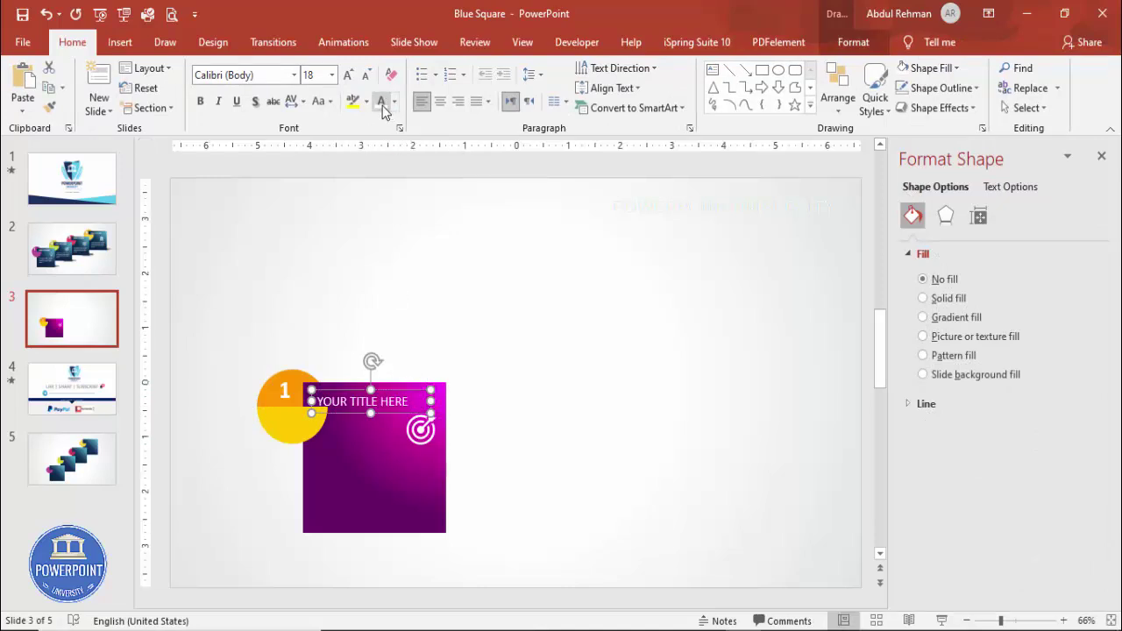
pyautogui.click(262, 77)
pyautogui.write('Open Sans')
pyautogui.press('Return')
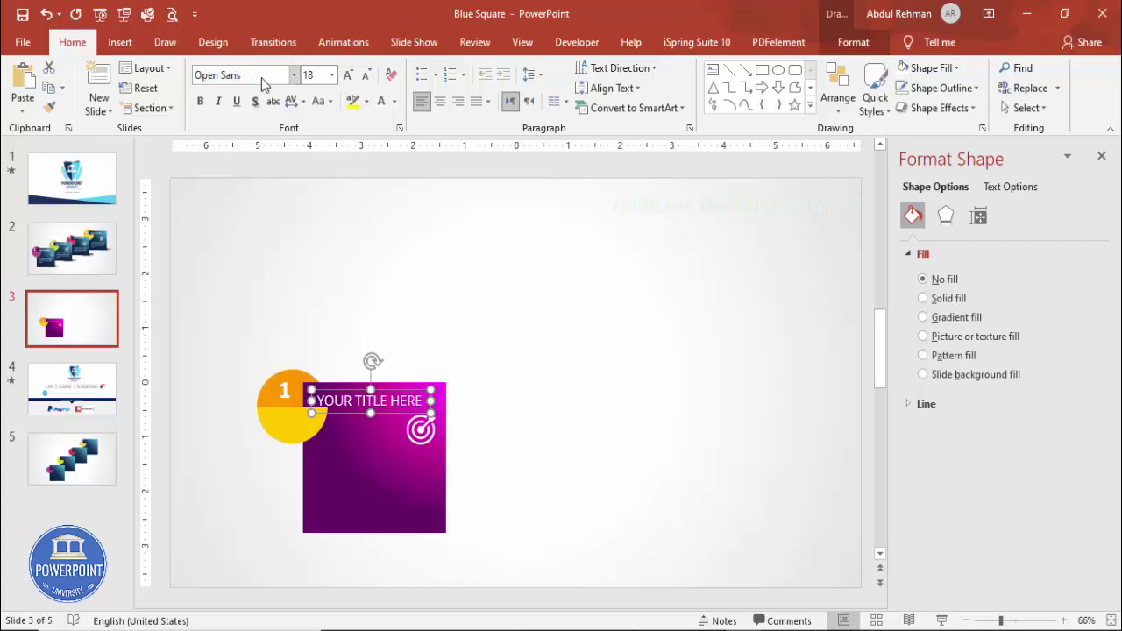
pyautogui.click(367, 76)
pyautogui.click(368, 76)
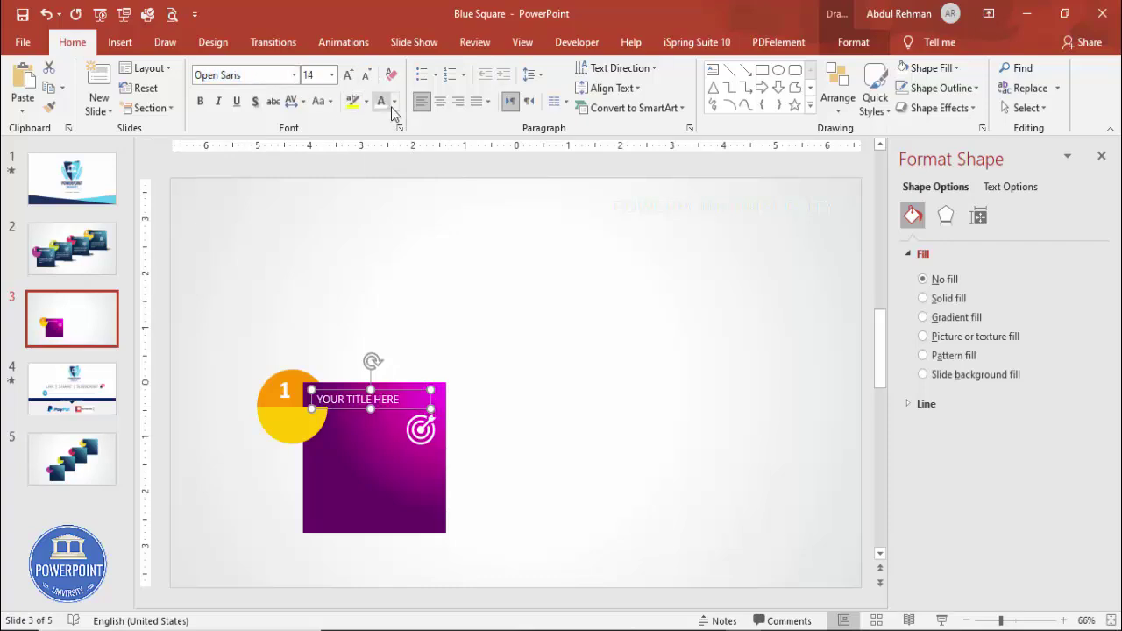
pyautogui.click(201, 102)
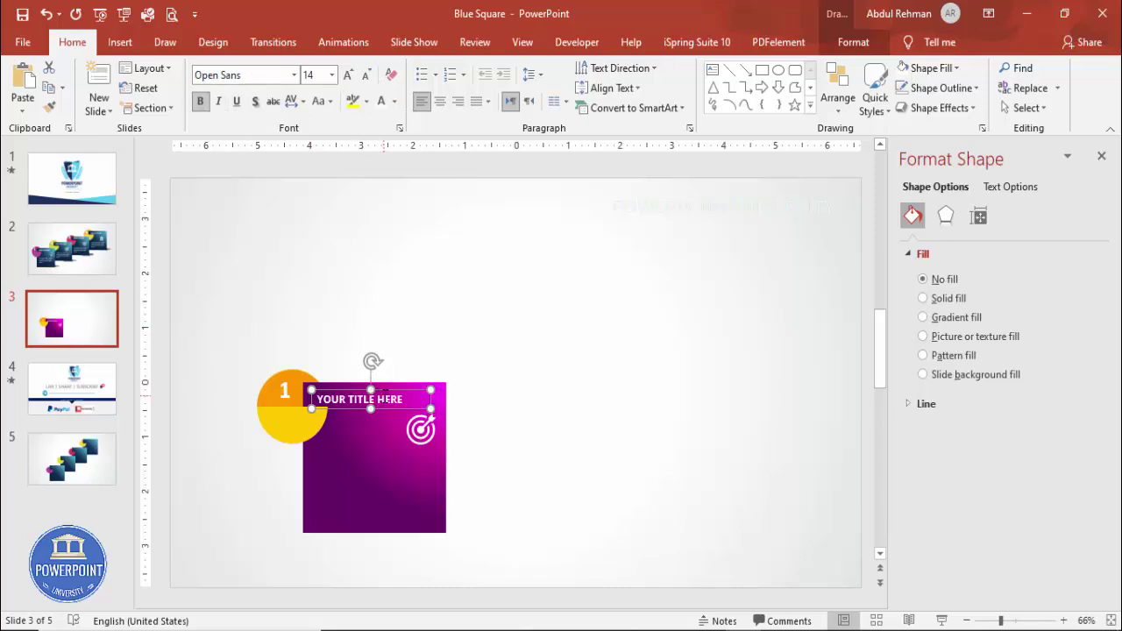
pyautogui.moveTo(386, 391); pyautogui.dragTo(382, 388)
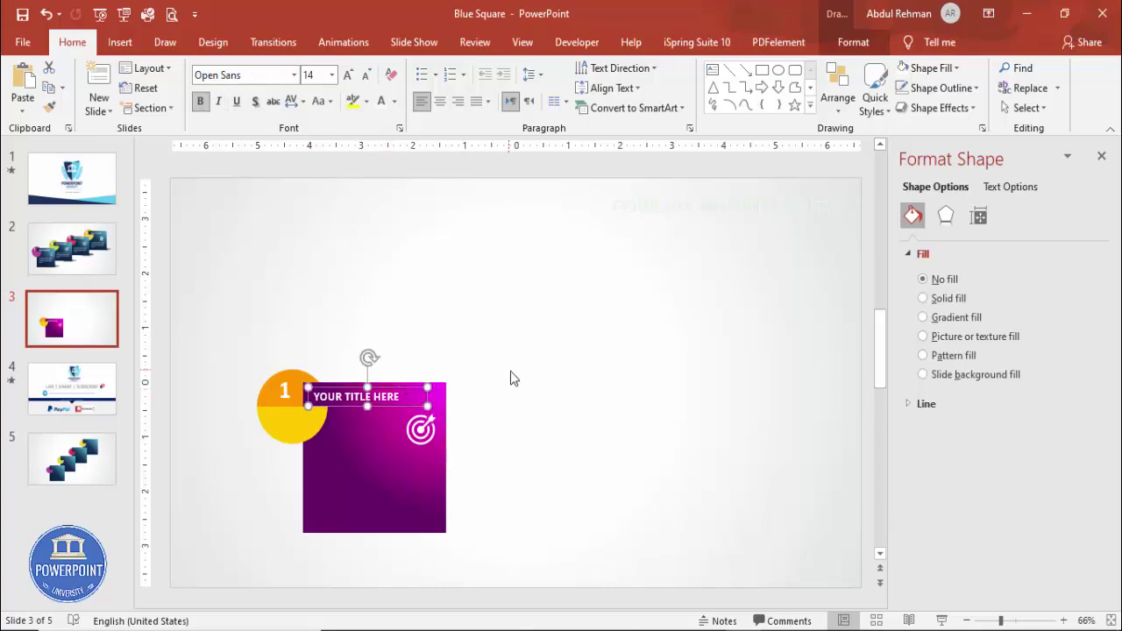
pyautogui.click(510, 377)
# Add a text box below the icon with one sentence of =lorem(1) placeholder text.
pyautogui.click(120, 42)
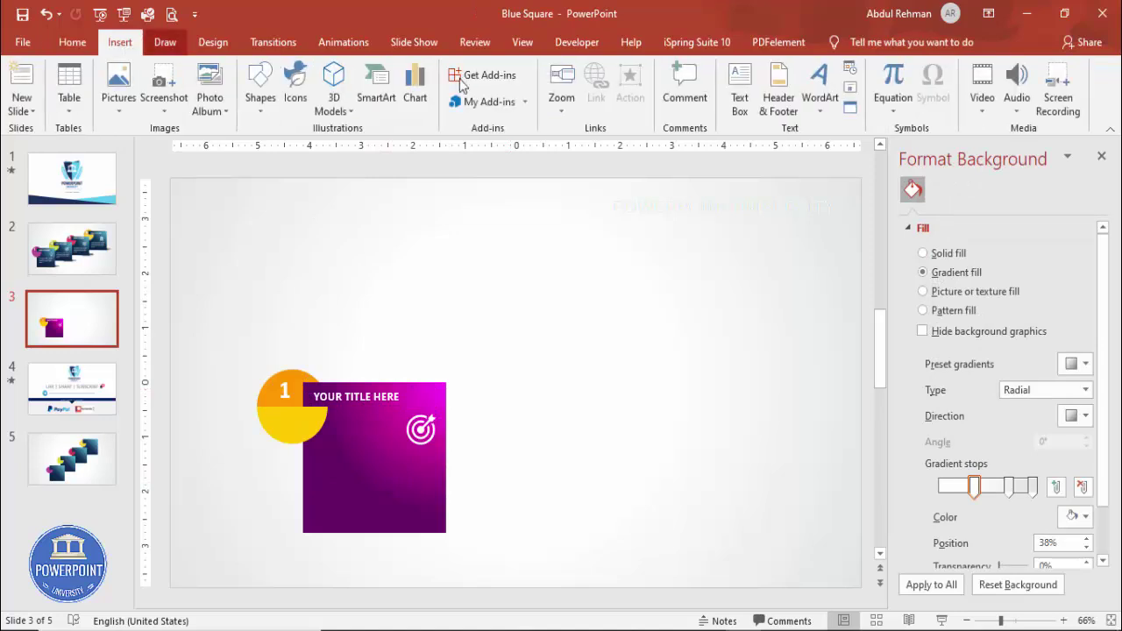
pyautogui.click(741, 92)
pyautogui.moveTo(328, 457); pyautogui.dragTo(501, 524)
pyautogui.write('=lorem(1)')
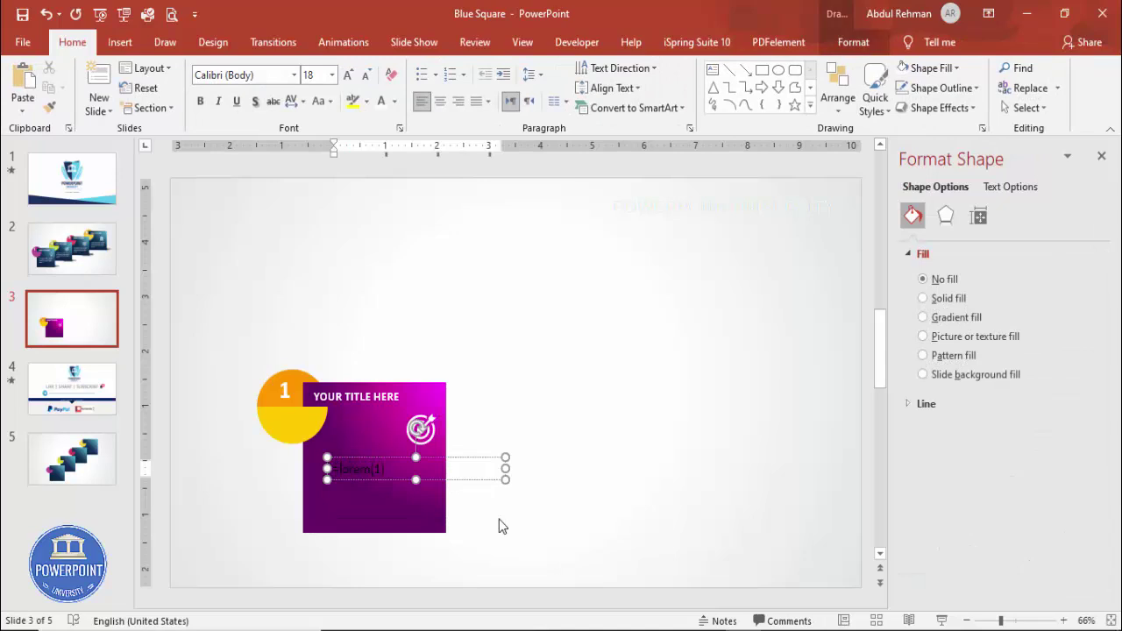
pyautogui.press('Return')
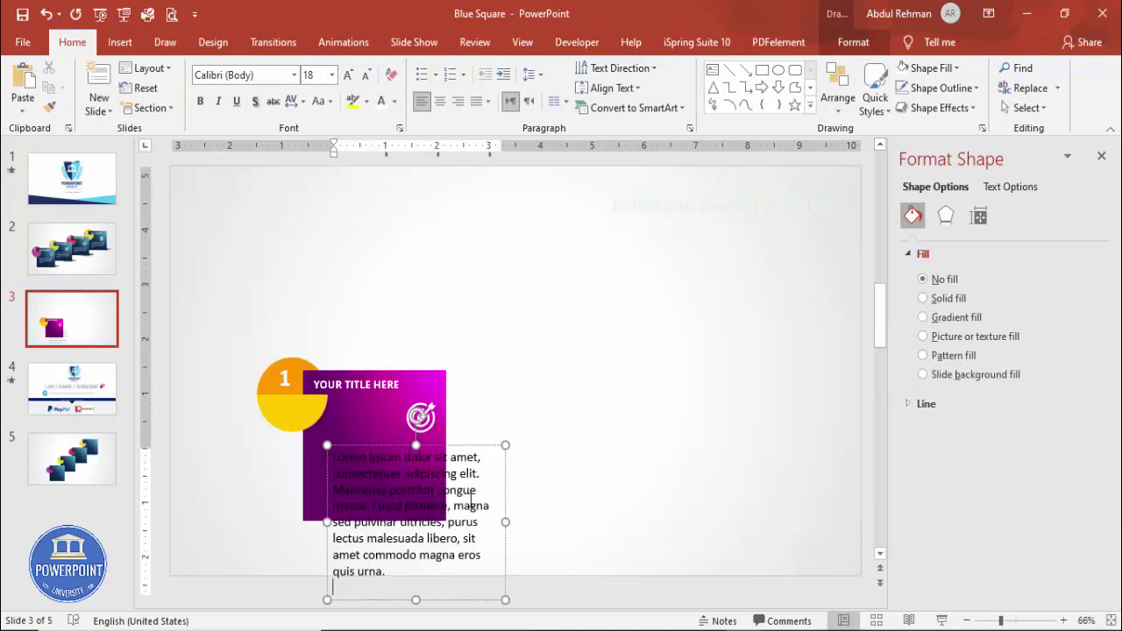
pyautogui.moveTo(372, 506); pyautogui.dragTo(614, 606)
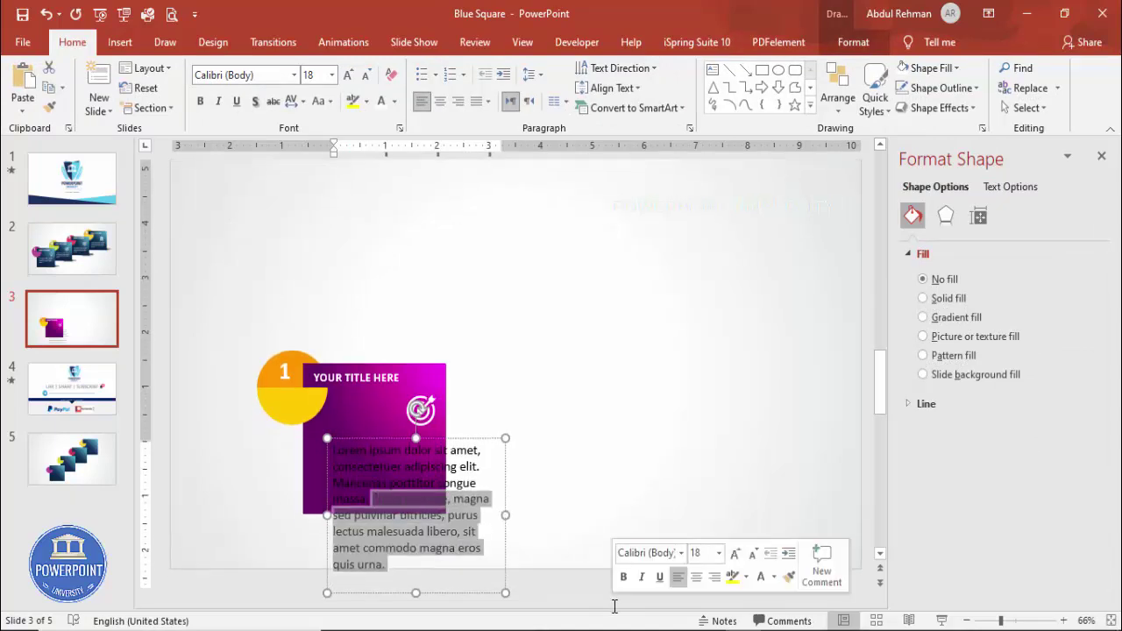
pyautogui.press('BackSpace')
pyautogui.moveTo(467, 460); pyautogui.dragTo(452, 445)
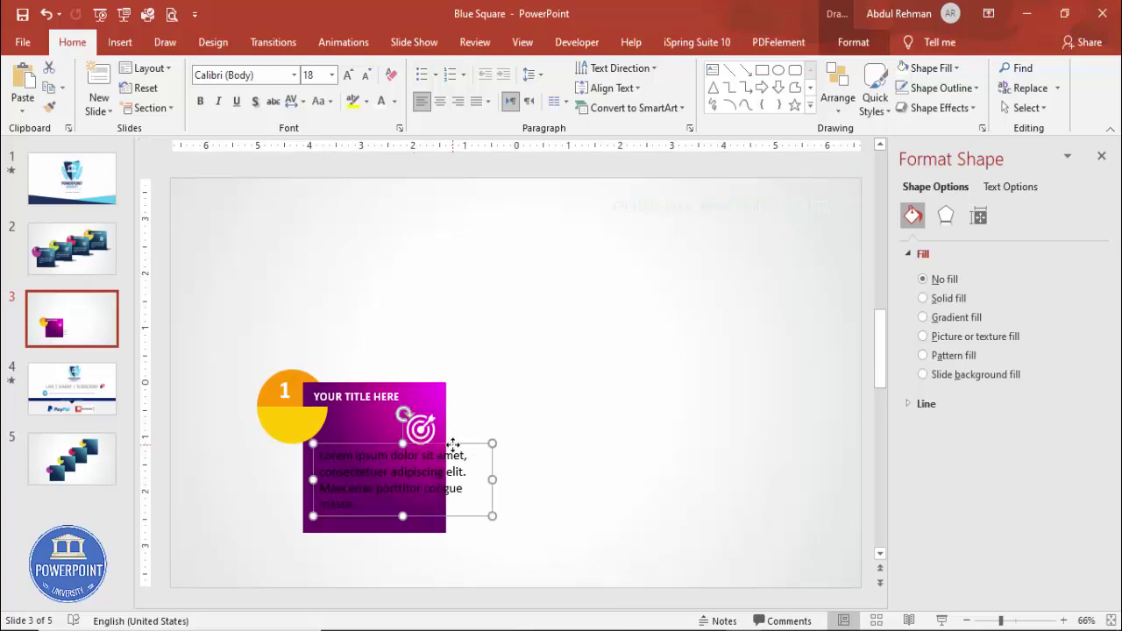
# Format the paragraph as justified white 10.5 pt Open Sans and narrow its box to fit the square.
pyautogui.click(476, 101)
pyautogui.click(381, 101)
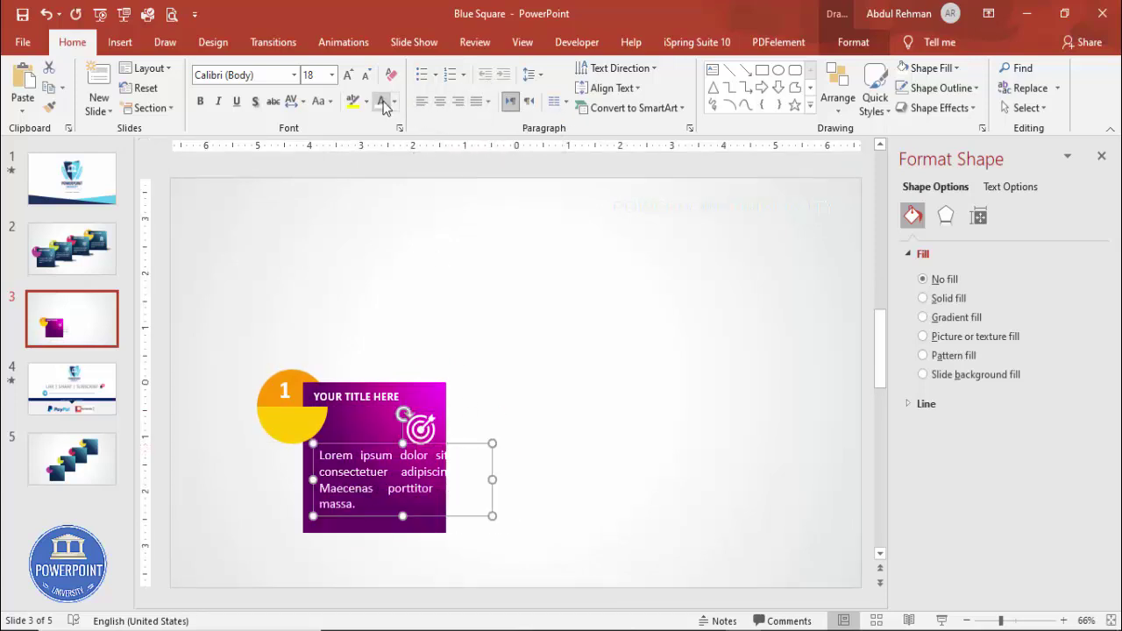
pyautogui.click(366, 76)
pyautogui.click(366, 76)
pyautogui.click(367, 75)
pyautogui.click(367, 76)
pyautogui.click(368, 77)
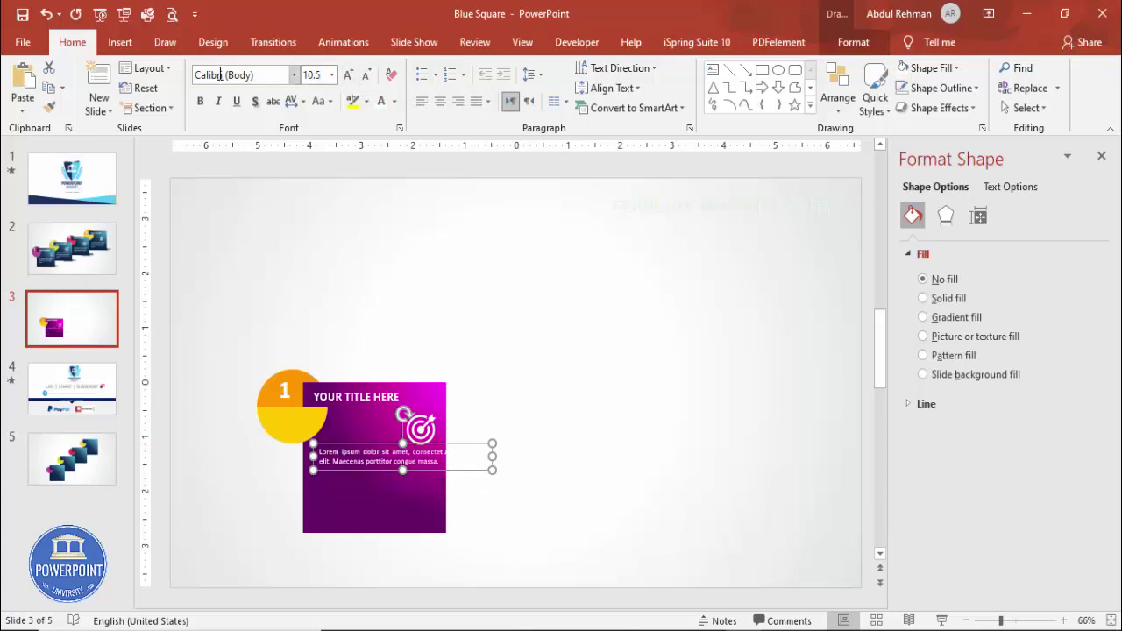
pyautogui.click(260, 75)
pyautogui.write('Open Sans')
pyautogui.press('Return')
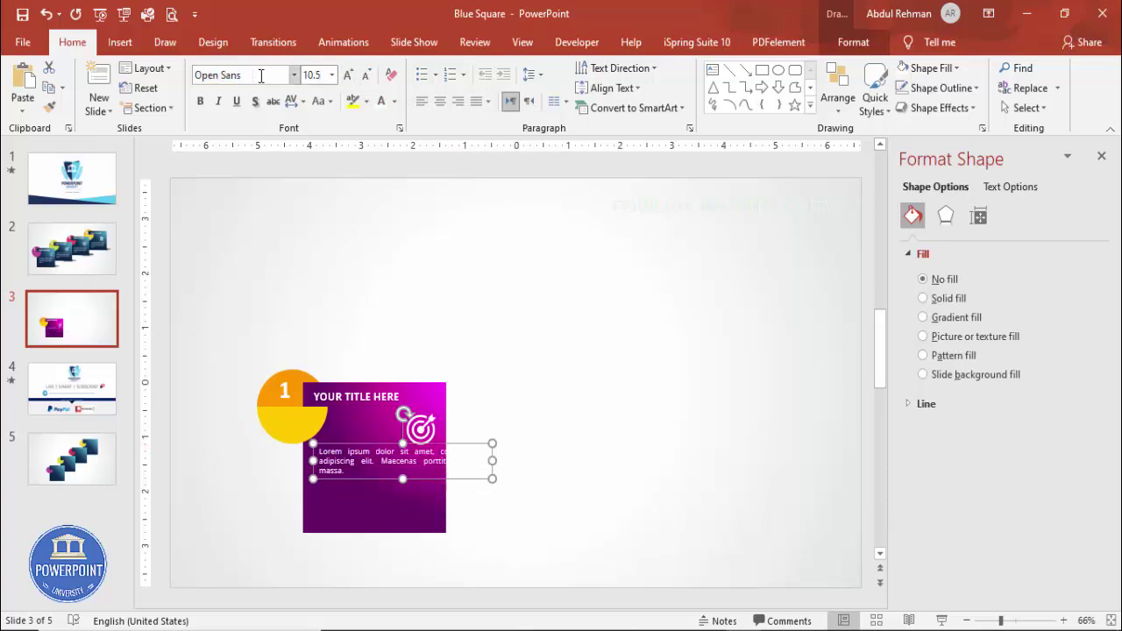
pyautogui.moveTo(492, 460); pyautogui.dragTo(387, 462)
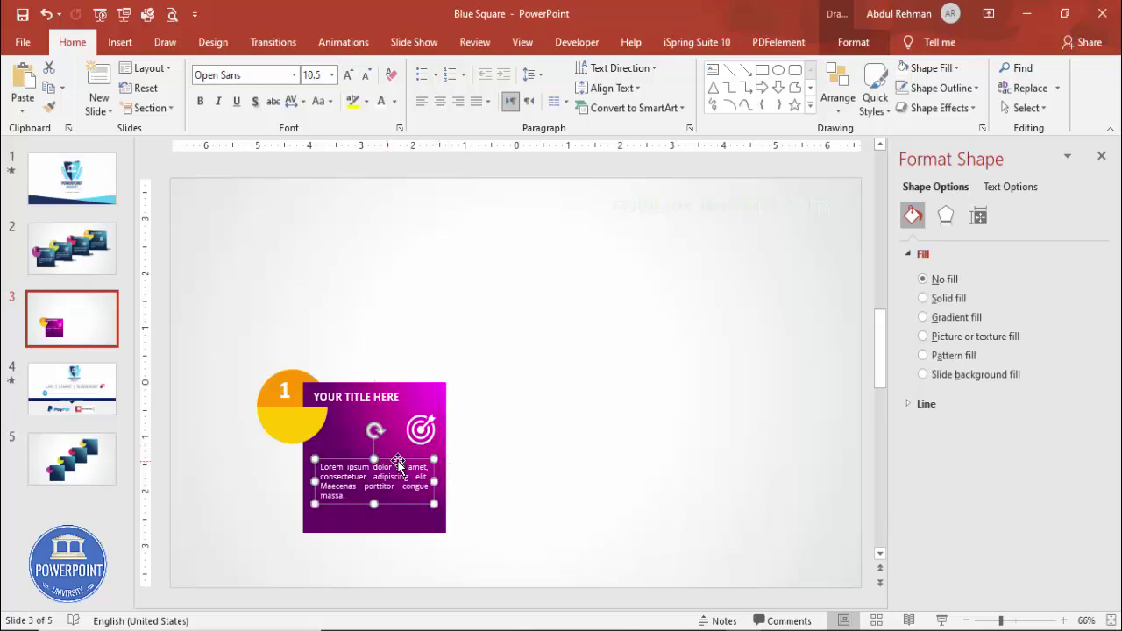
pyautogui.click(540, 451)
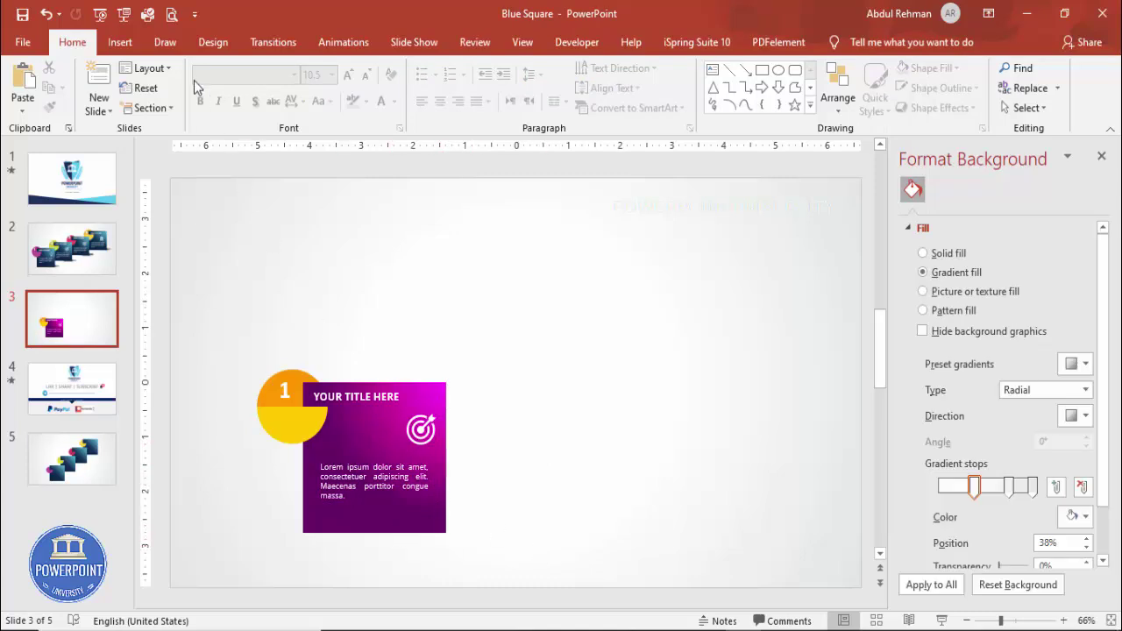
# Draw a flat black oval with no outline under the square's bottom edge.
pyautogui.click(120, 42)
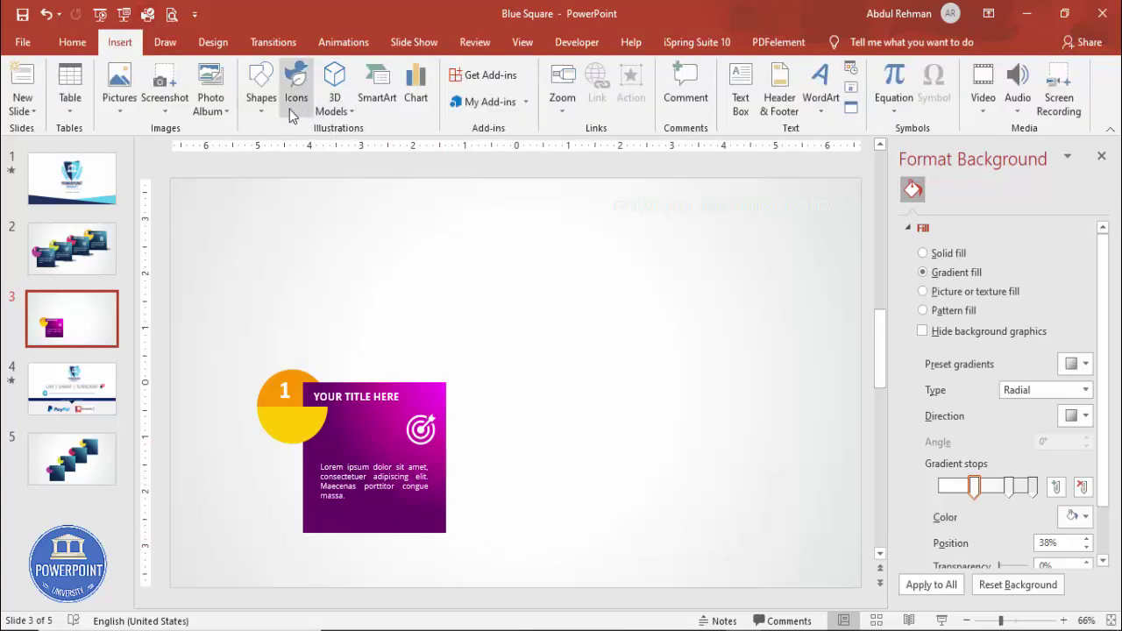
pyautogui.click(262, 97)
pyautogui.click(274, 278)
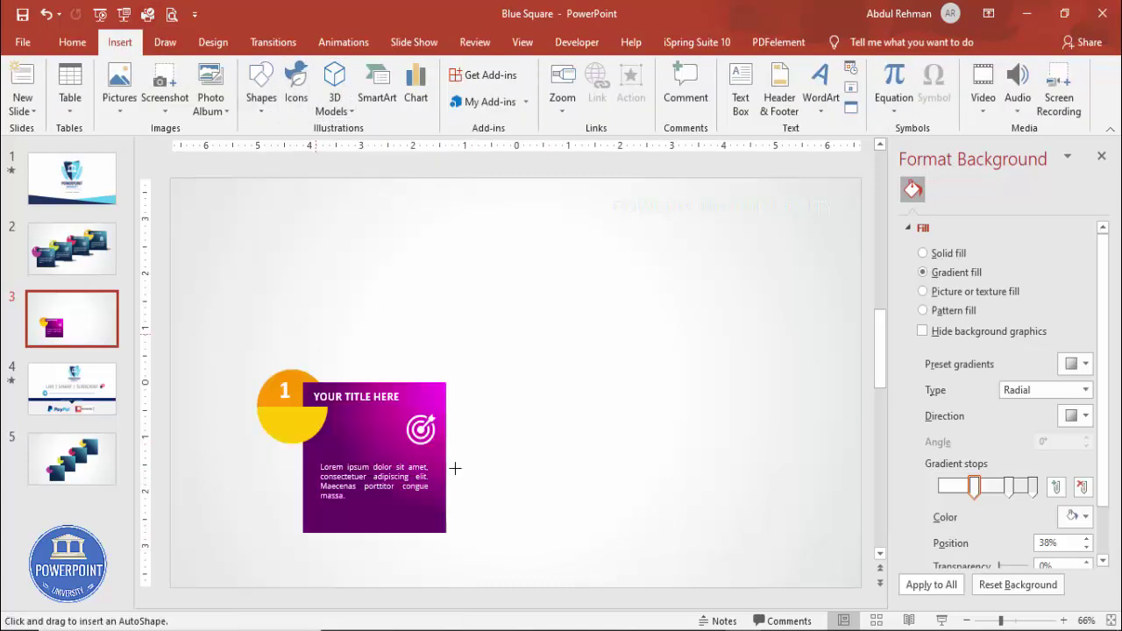
pyautogui.moveTo(383, 504); pyautogui.dragTo(516, 539)
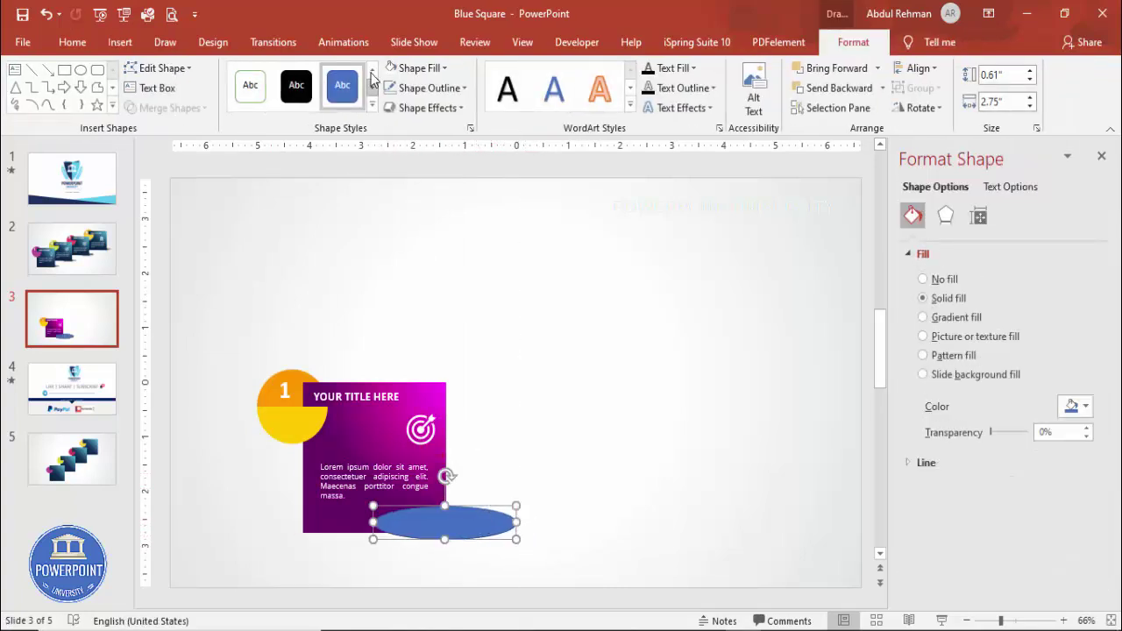
pyautogui.click(453, 92)
pyautogui.click(432, 272)
pyautogui.click(419, 68)
pyautogui.click(403, 106)
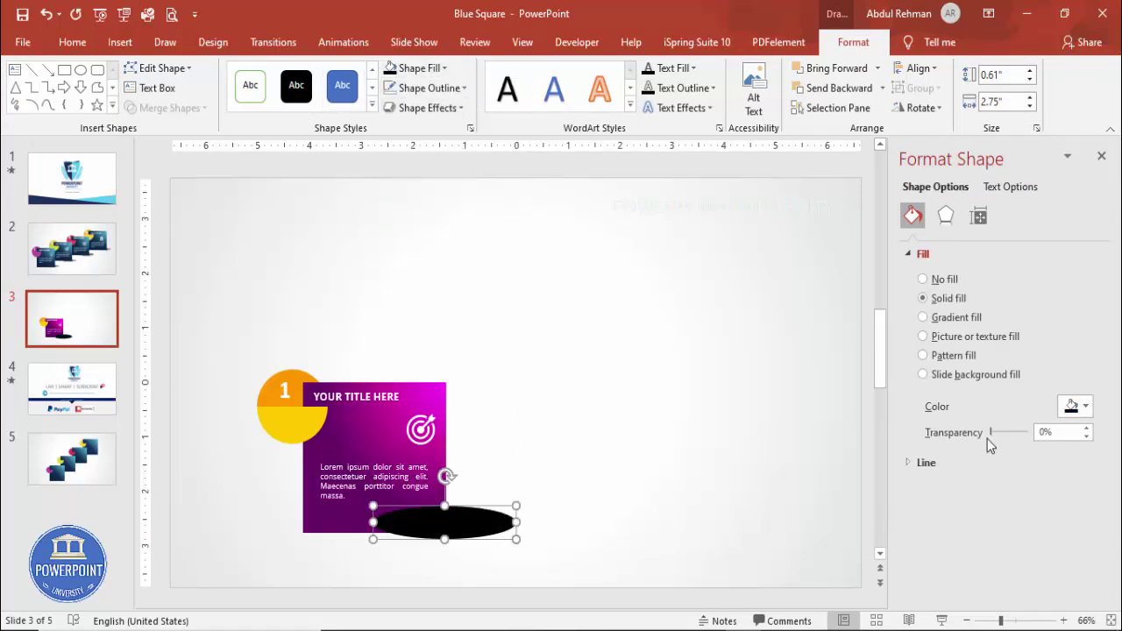
# Give the oval 44% transparency and 8 pt soft edges.
pyautogui.moveTo(993, 434); pyautogui.dragTo(1011, 434)
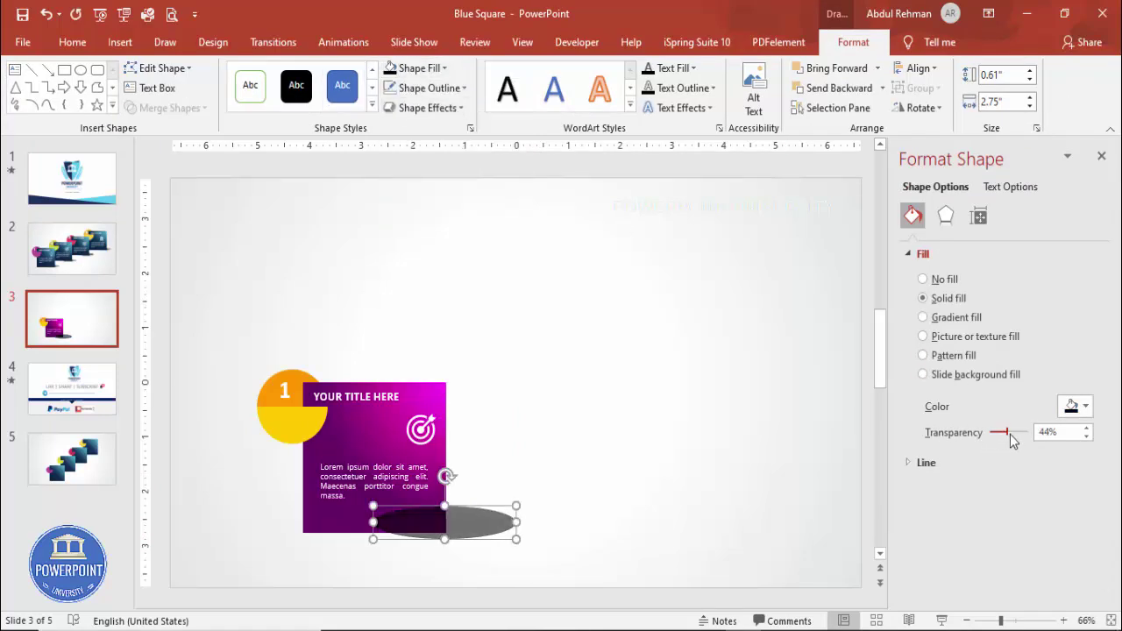
pyautogui.click(952, 222)
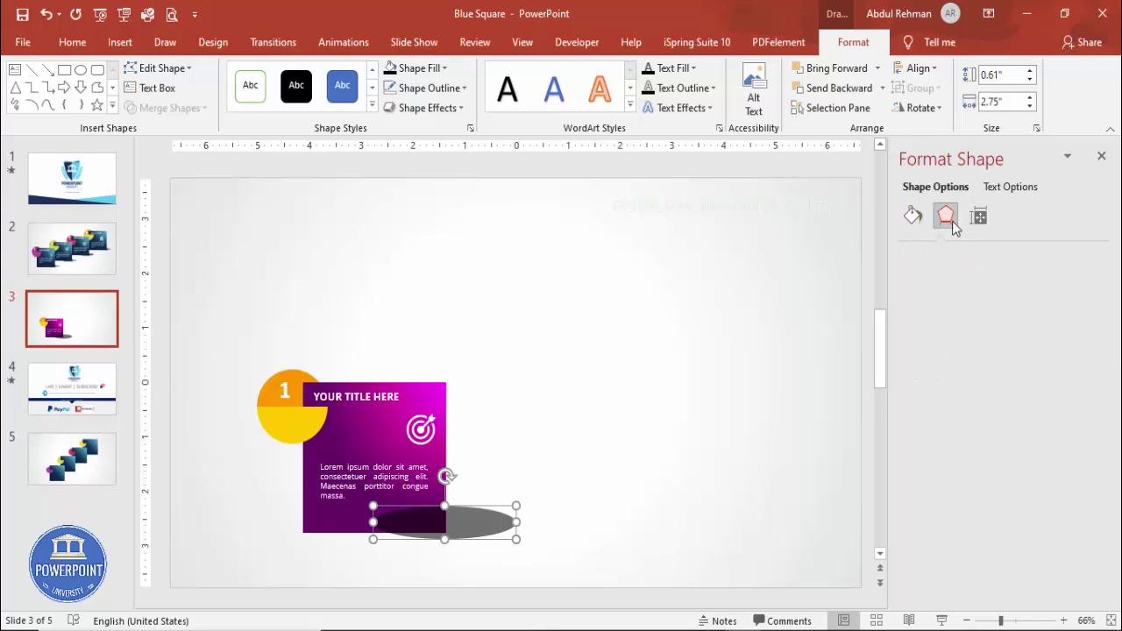
pyautogui.click(958, 323)
pyautogui.moveTo(1086, 367); pyautogui.dragTo(1086, 369)
# Send the shadow oval behind the purple card and tuck it under the card's lower edge.
pyautogui.moveTo(474, 525); pyautogui.dragTo(450, 533)
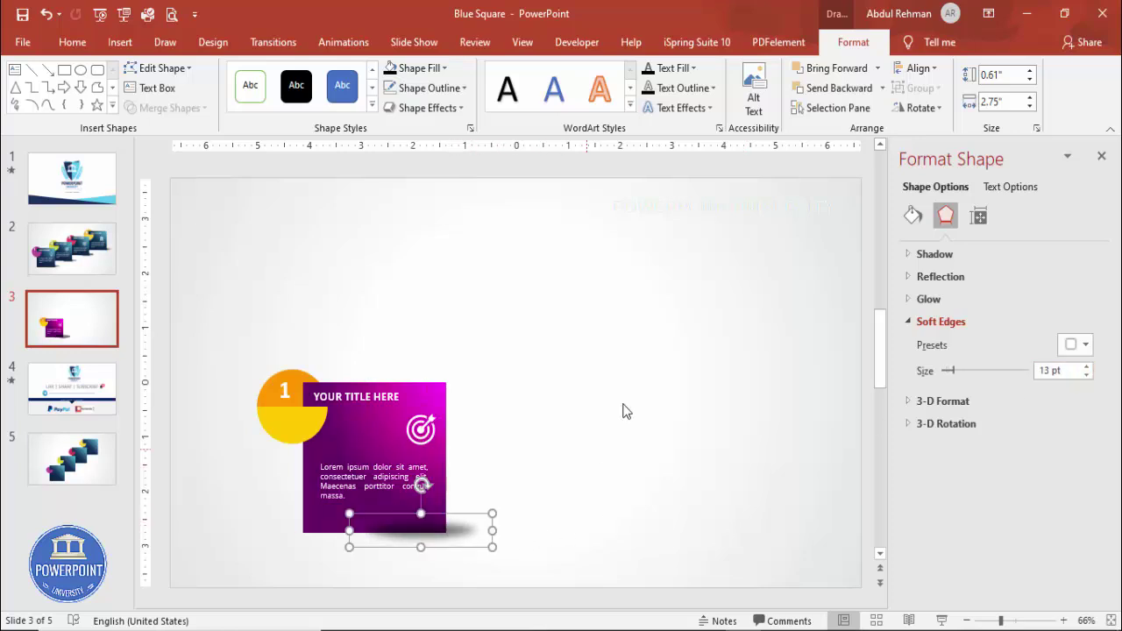
pyautogui.click(882, 88)
pyautogui.click(844, 130)
pyautogui.moveTo(463, 534); pyautogui.dragTo(450, 526)
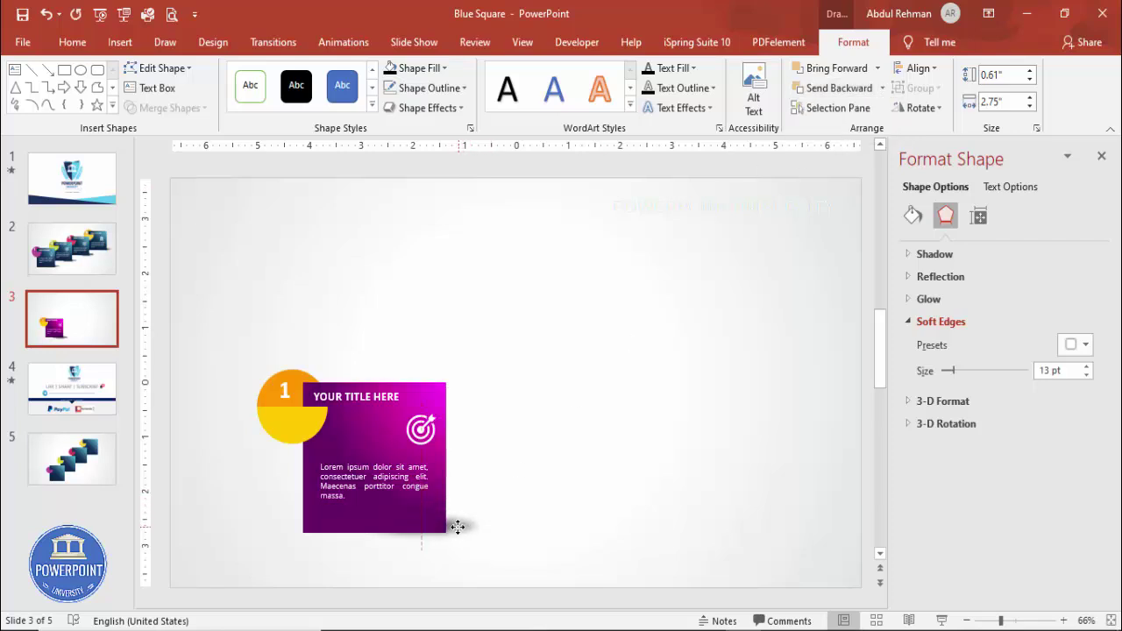
pyautogui.click(541, 511)
pyautogui.moveTo(561, 564); pyautogui.dragTo(164, 278)
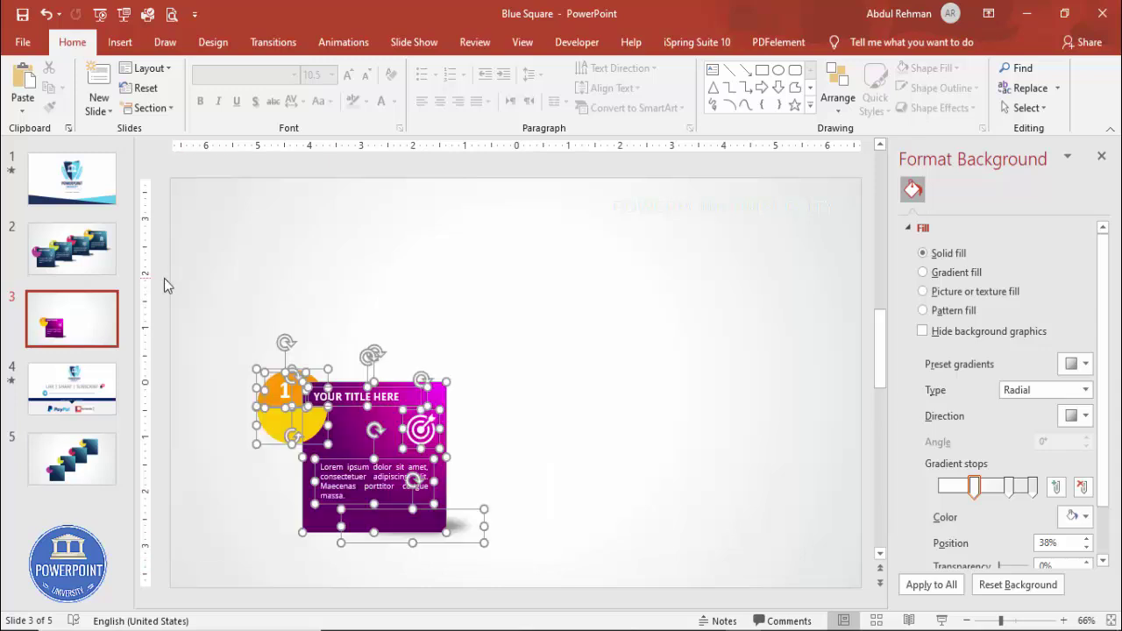
# Group all the card's shapes into one graphic with Ctrl+G and shift it slightly left and down.
pyautogui.click(487, 339)
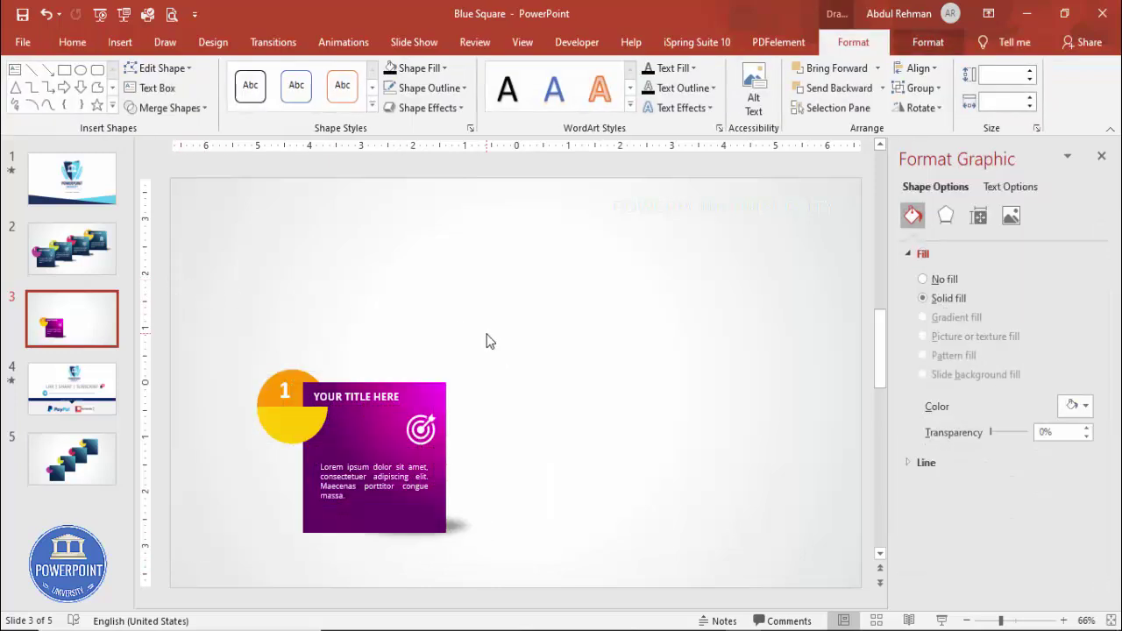
pyautogui.hotkey('ctrl', 'a')
pyautogui.hotkey('ctrl', 'g')
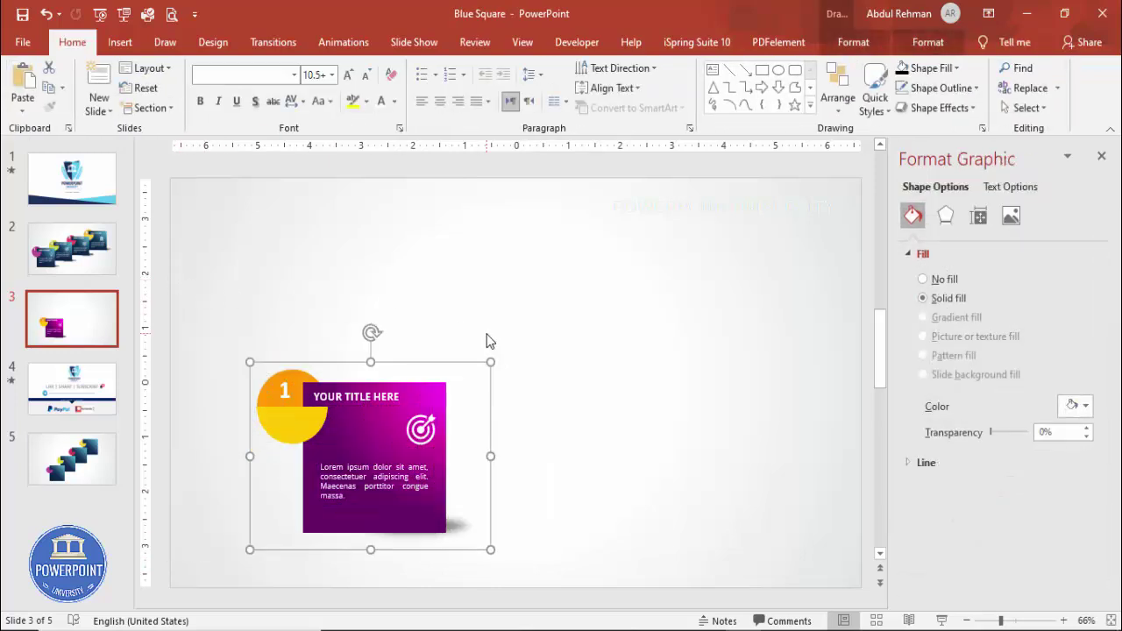
pyautogui.moveTo(431, 364); pyautogui.dragTo(410, 380)
# Place a copy of the card up and to the right and send it behind the original.
pyautogui.moveTo(409, 379)
pyautogui.mouseDown()
pyautogui.moveTo(426, 394)
pyautogui.moveTo(538, 338)
pyautogui.moveTo(555, 308)
pyautogui.mouseUp()
pyautogui.click(848, 45)
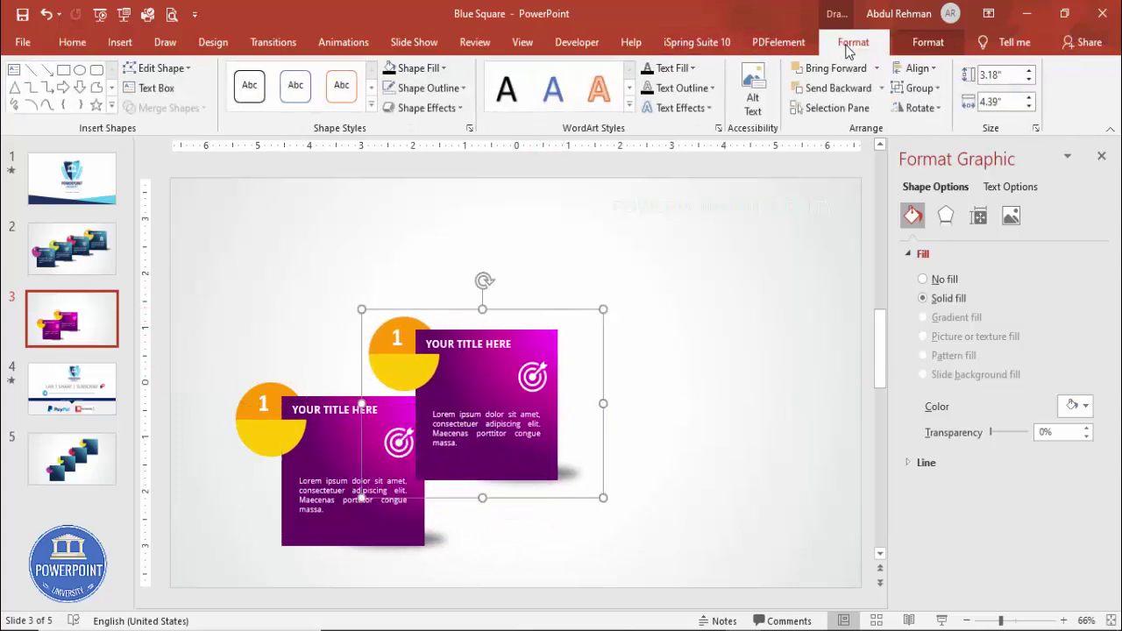
pyautogui.click(880, 88)
pyautogui.click(832, 128)
pyautogui.click(561, 347)
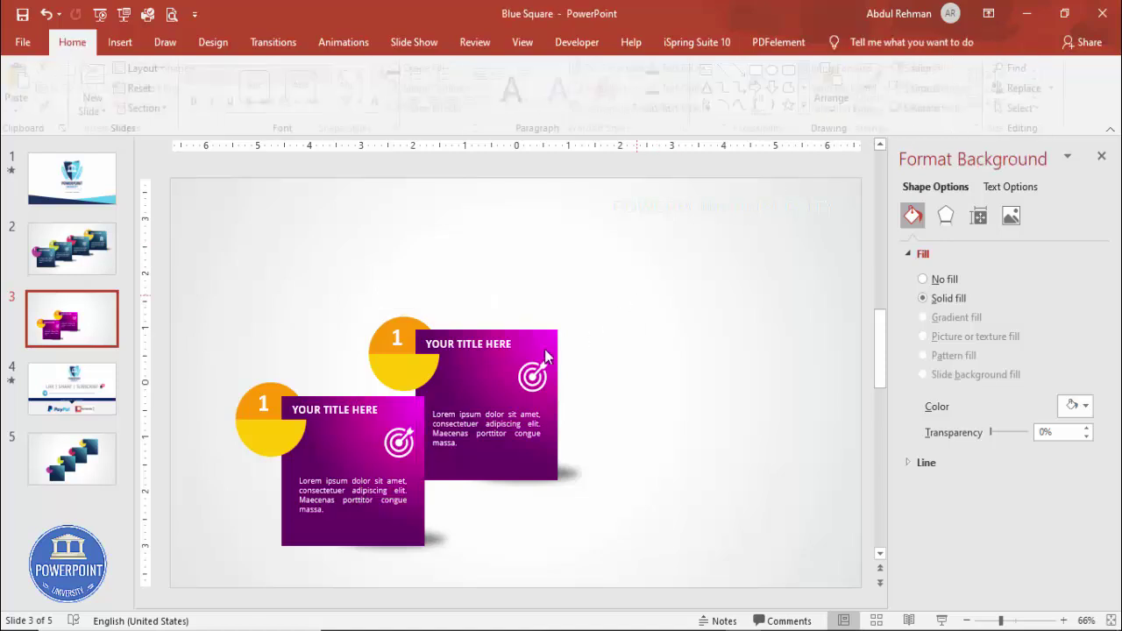
# Add a third card further up and right and send it behind the others.
pyautogui.click(524, 328)
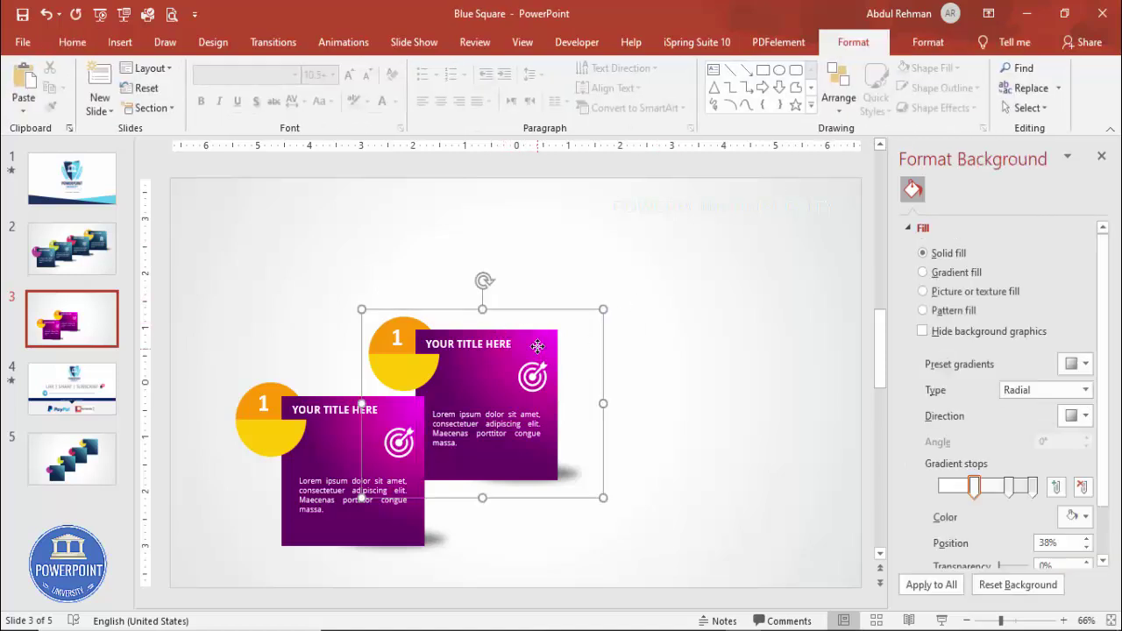
pyautogui.moveTo(524, 329); pyautogui.dragTo(513, 308)
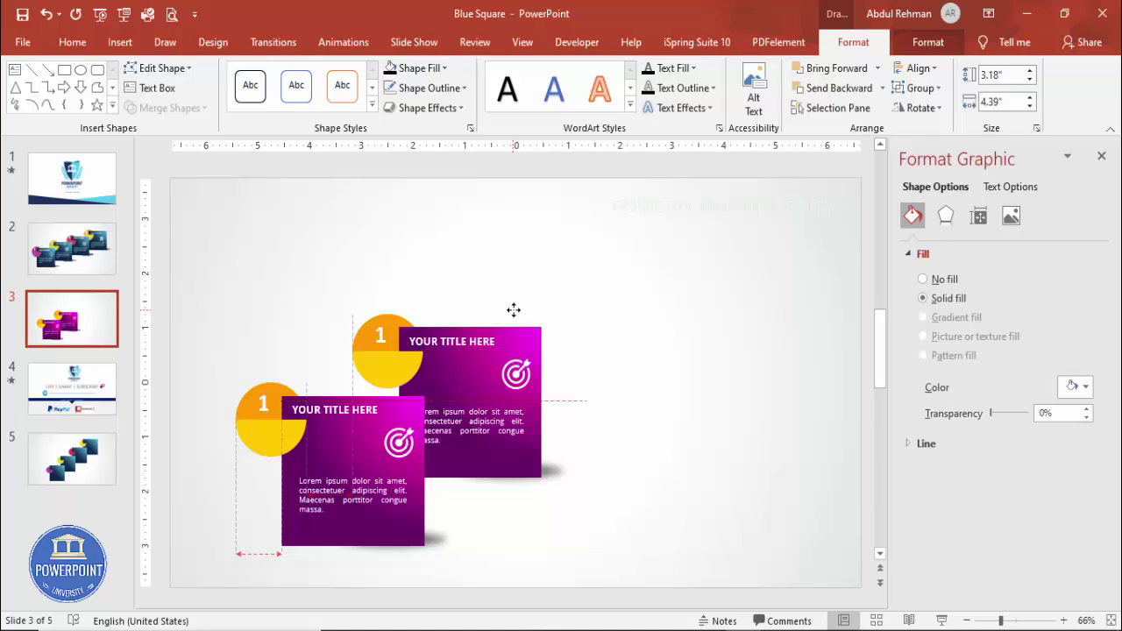
pyautogui.moveTo(514, 310); pyautogui.dragTo(660, 245)
pyautogui.hotkey('ctrl', 'z')
pyautogui.click(882, 87)
pyautogui.click(839, 129)
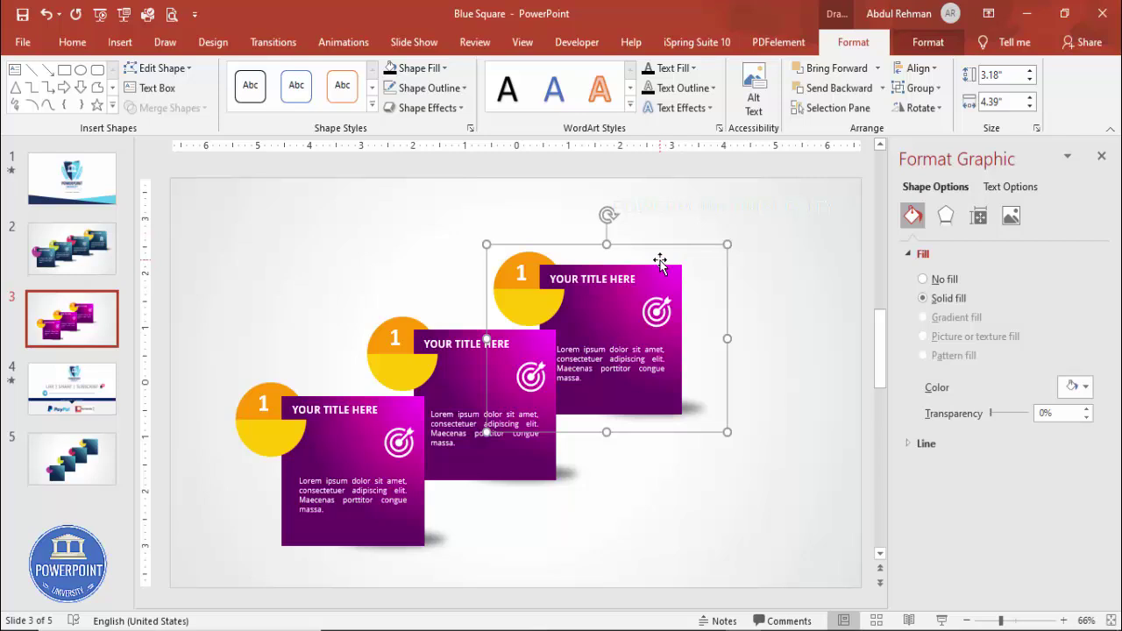
# Duplicate a fourth card with Ctrl+D, send it to the back, and shift all four cards left.
pyautogui.hotkey('ctrl', 'd')
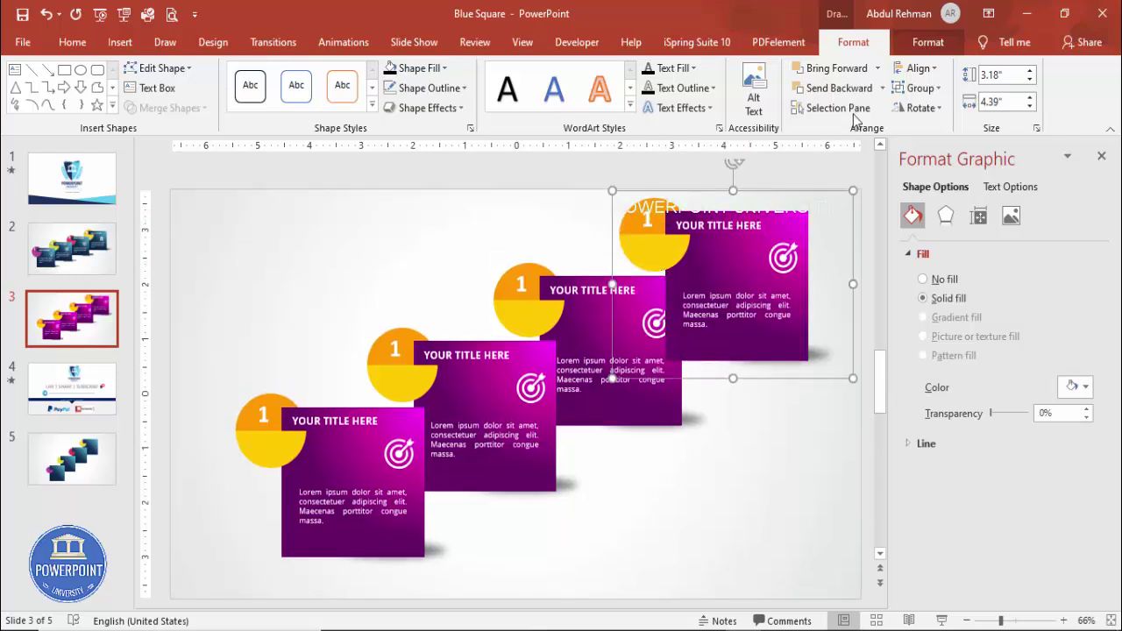
pyautogui.click(882, 87)
pyautogui.click(839, 130)
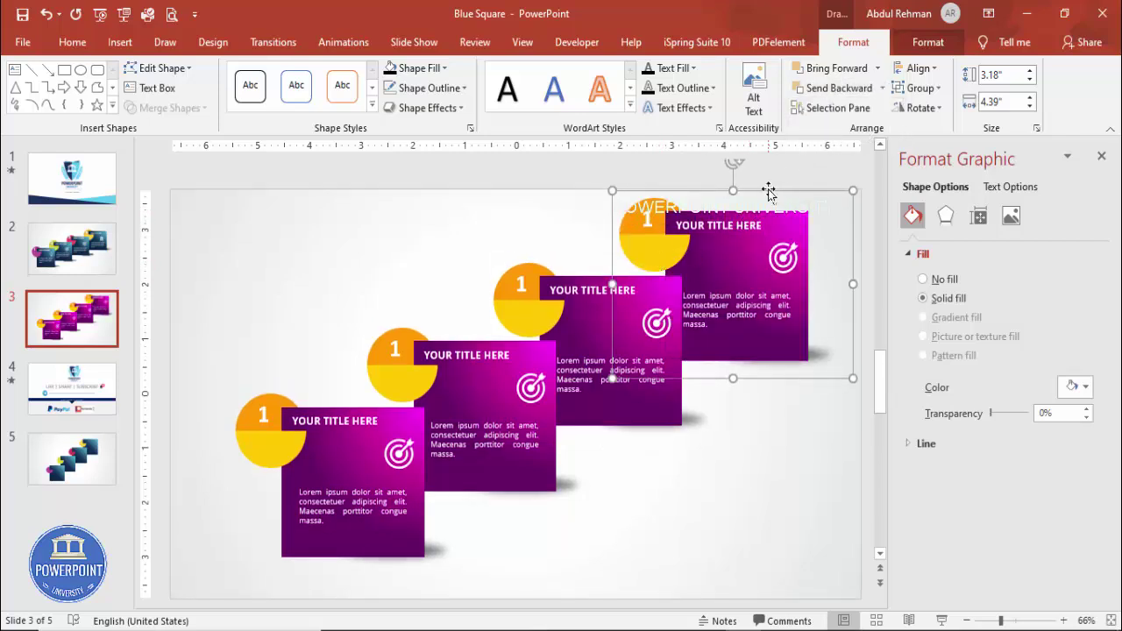
pyautogui.moveTo(764, 195); pyautogui.dragTo(757, 198)
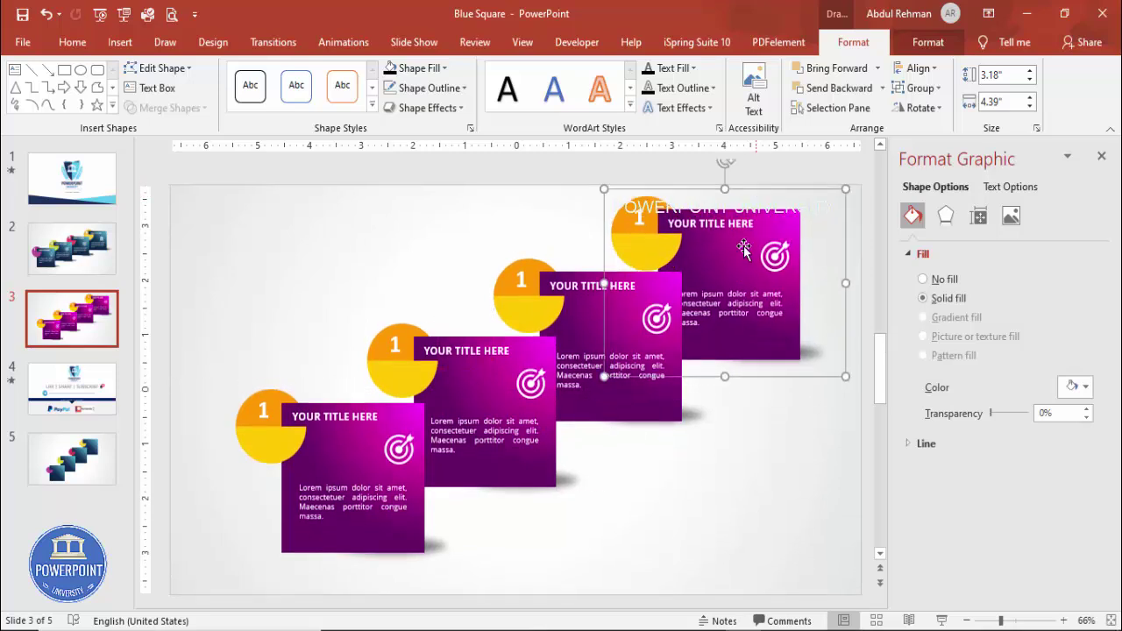
pyautogui.hotkey('ctrl', 'a')
pyautogui.moveTo(724, 412); pyautogui.dragTo(681, 408)
# Fill the lower yellow half of the second card's circle with dark green.
pyautogui.click(711, 466)
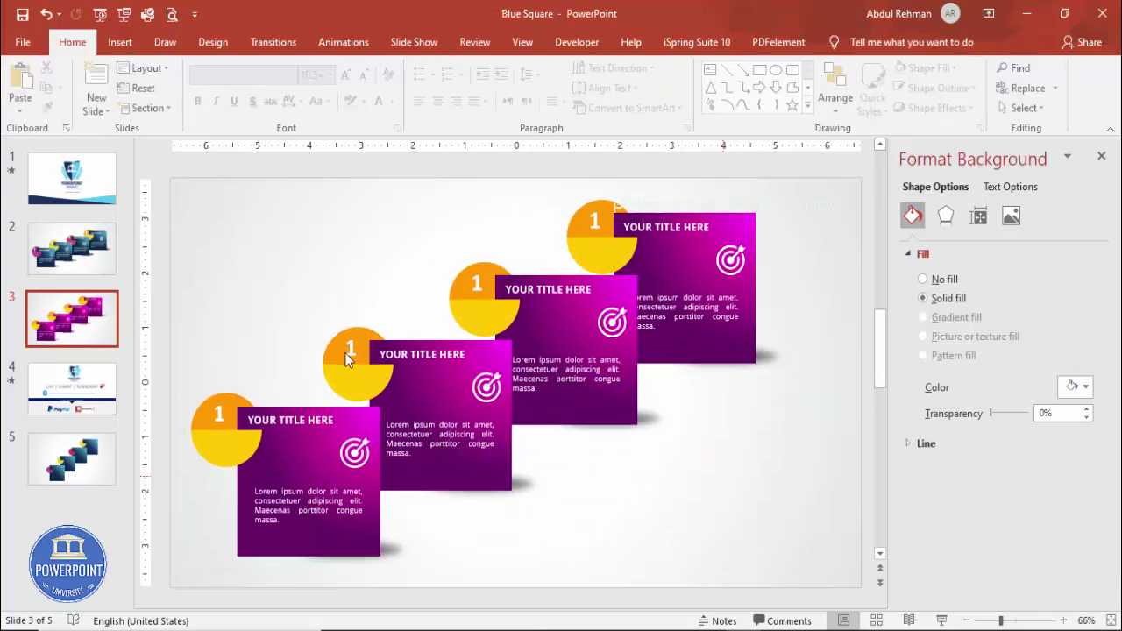
pyautogui.click(356, 384)
pyautogui.click(356, 384)
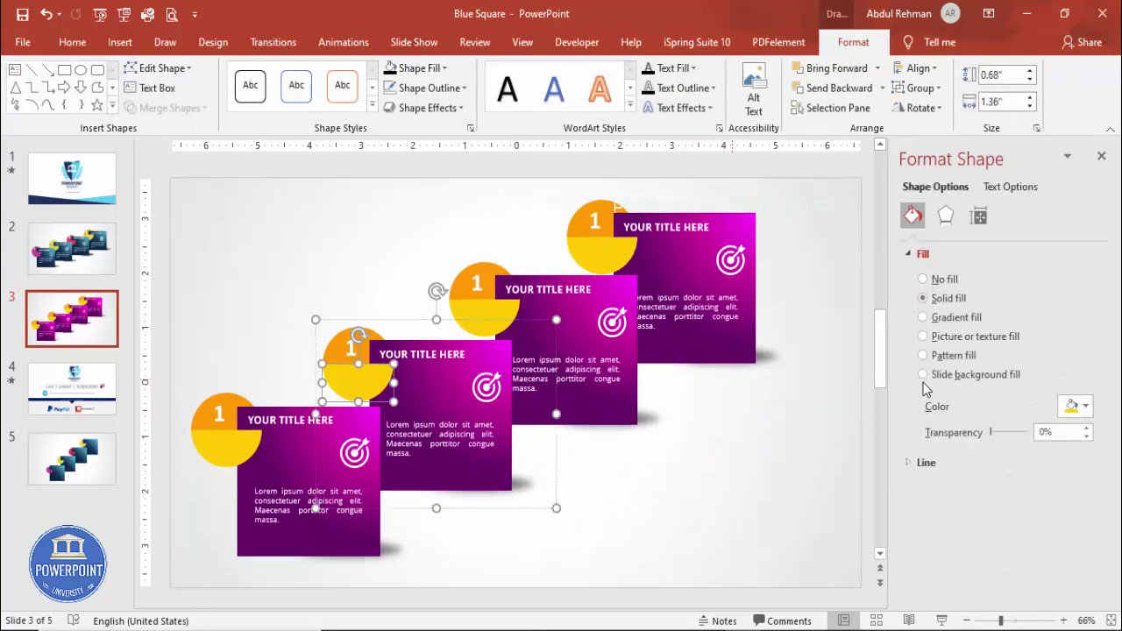
pyautogui.click(1076, 406)
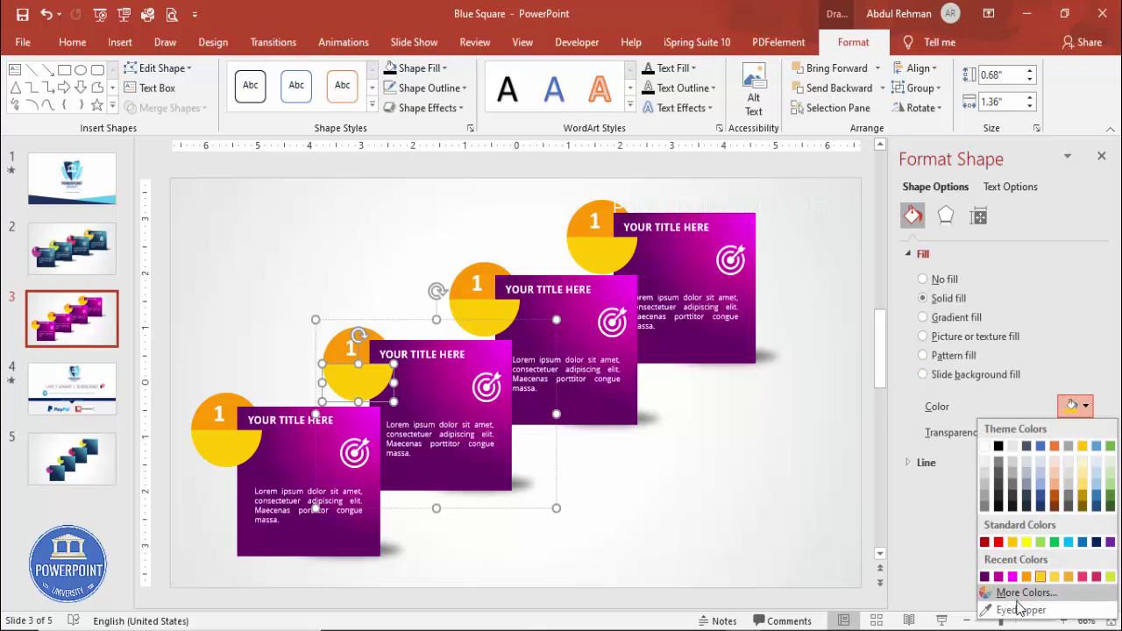
pyautogui.click(1017, 586)
pyautogui.click(488, 284)
pyautogui.click(469, 274)
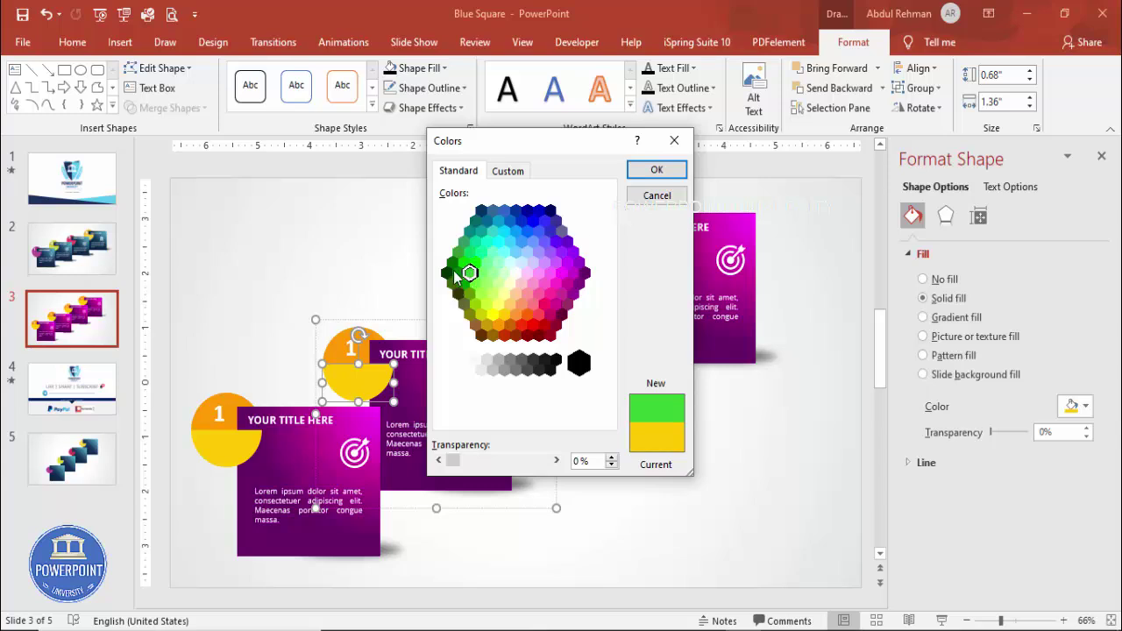
pyautogui.click(471, 294)
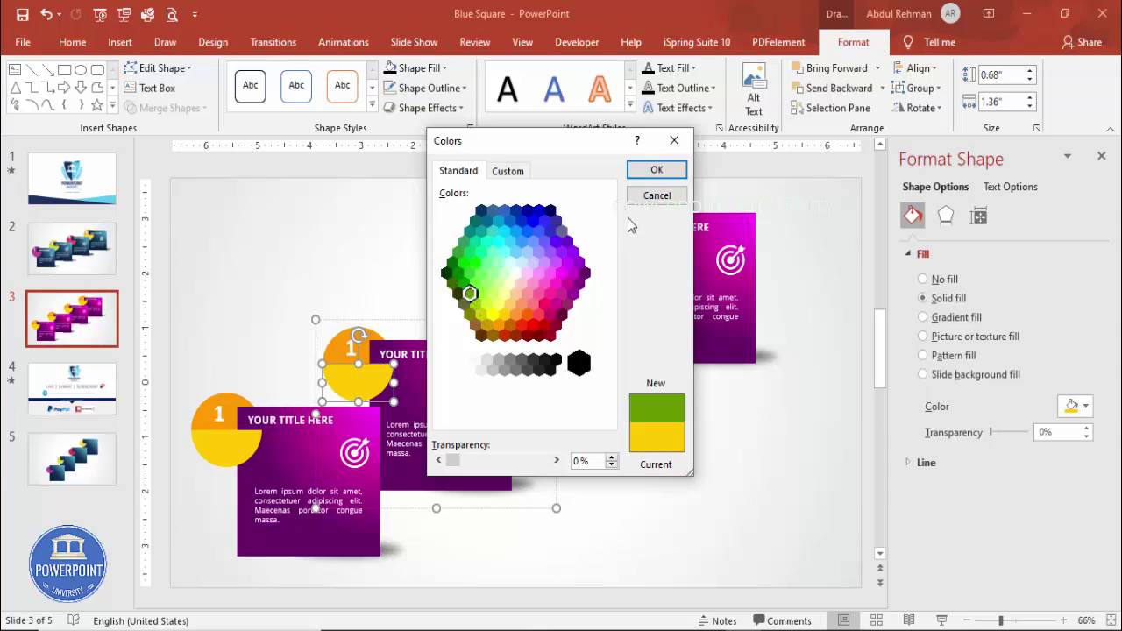
pyautogui.click(656, 169)
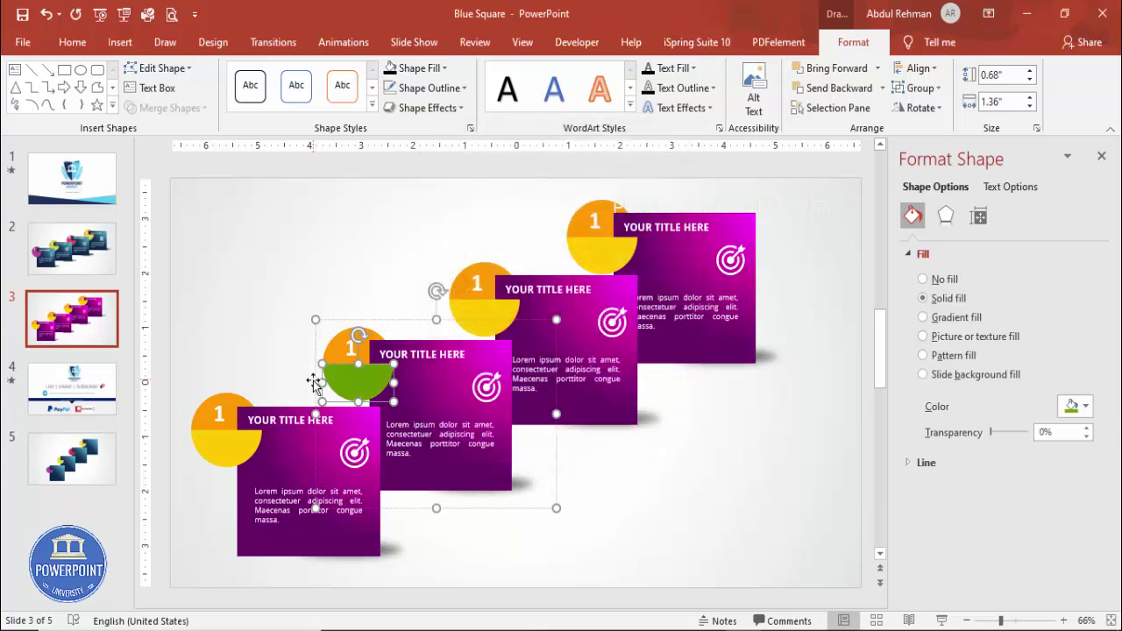
# Fill the orange top half of the second card's circle with light green.
pyautogui.click(350, 352)
pyautogui.click(379, 339)
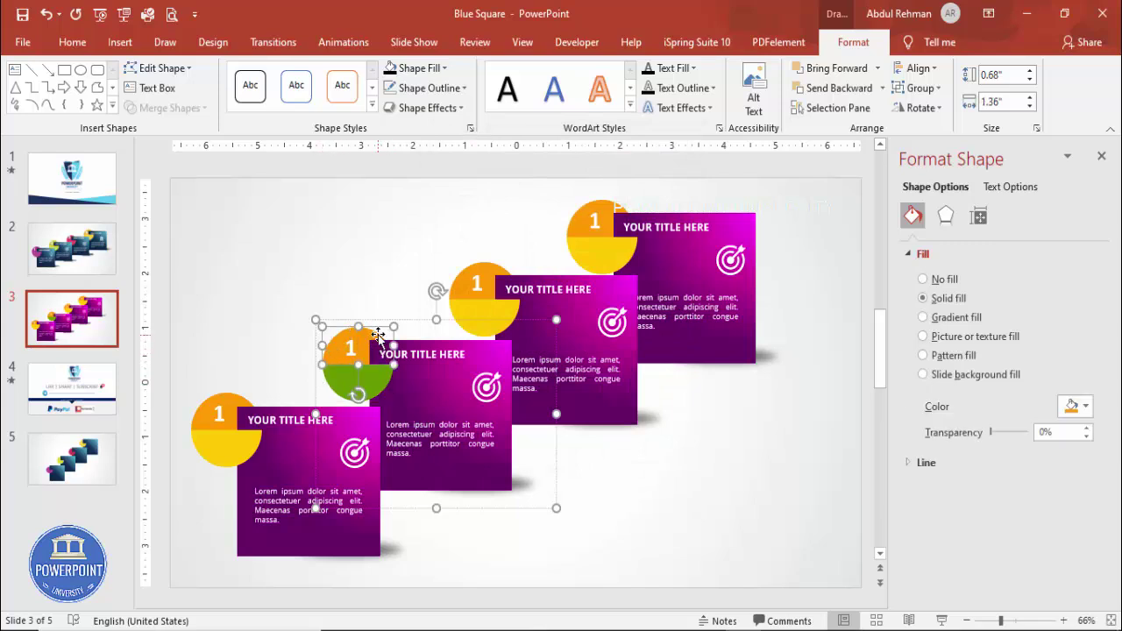
pyautogui.click(1075, 408)
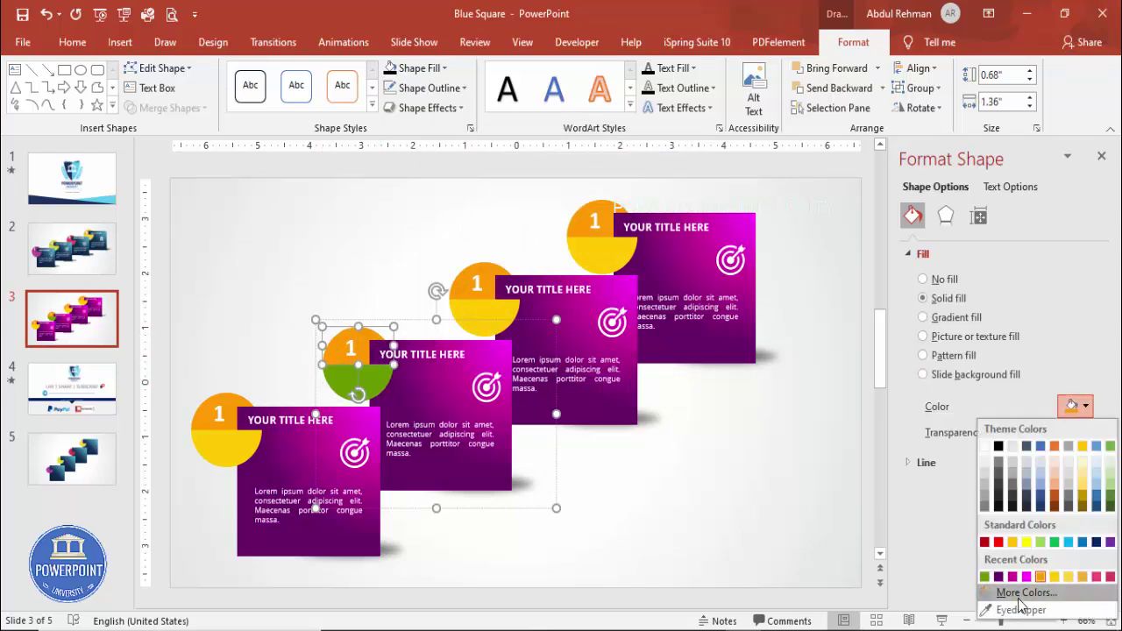
pyautogui.click(1008, 593)
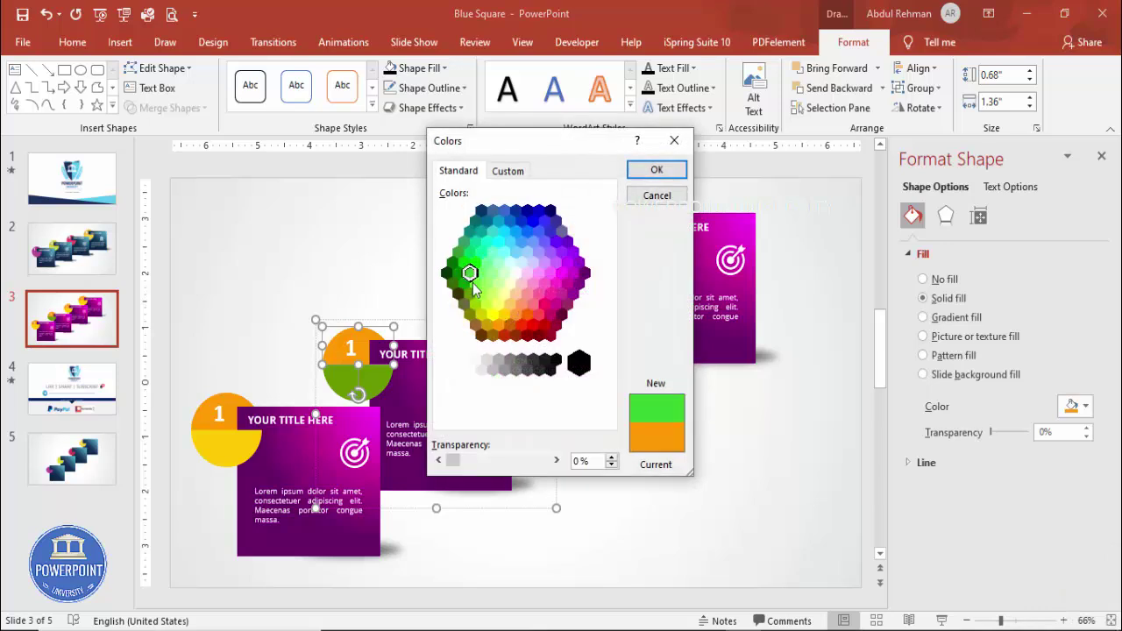
pyautogui.click(657, 169)
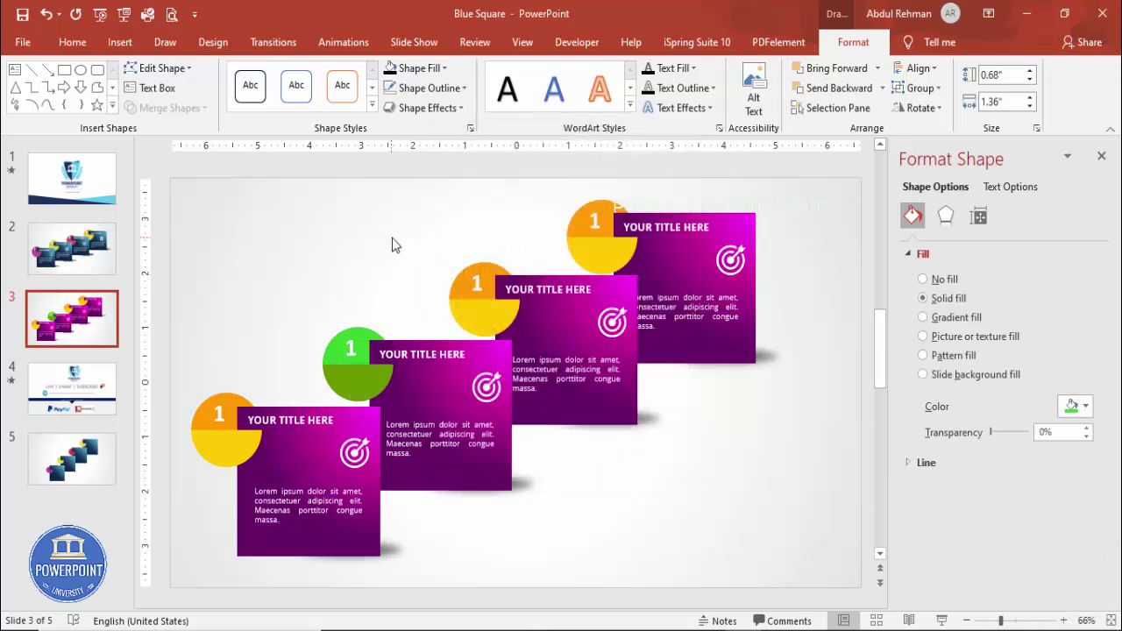
pyautogui.click(391, 238)
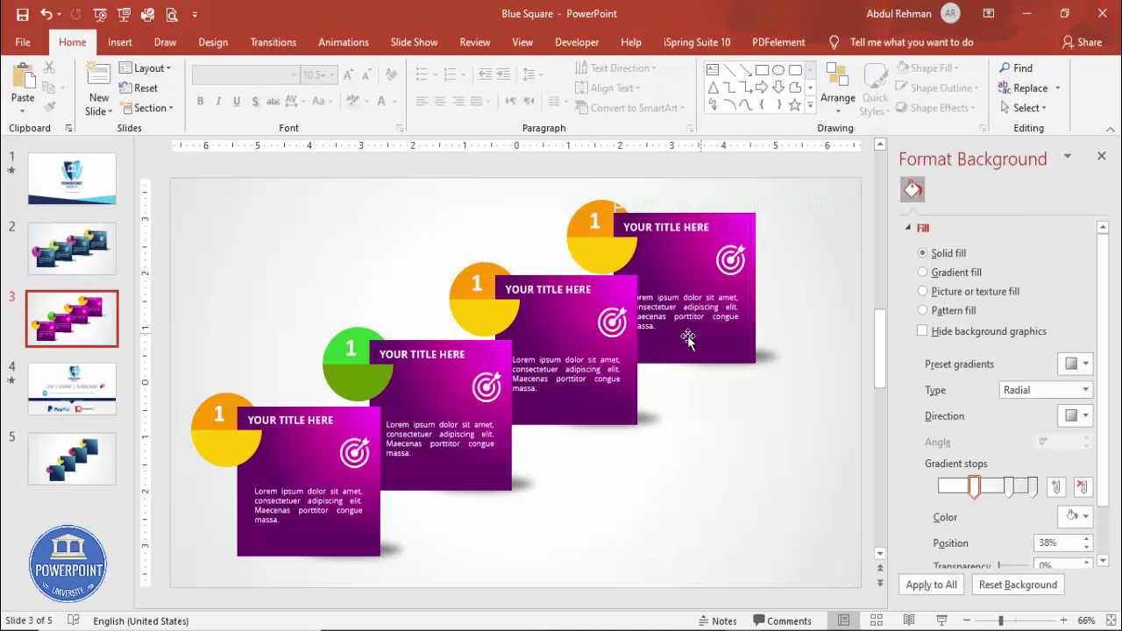